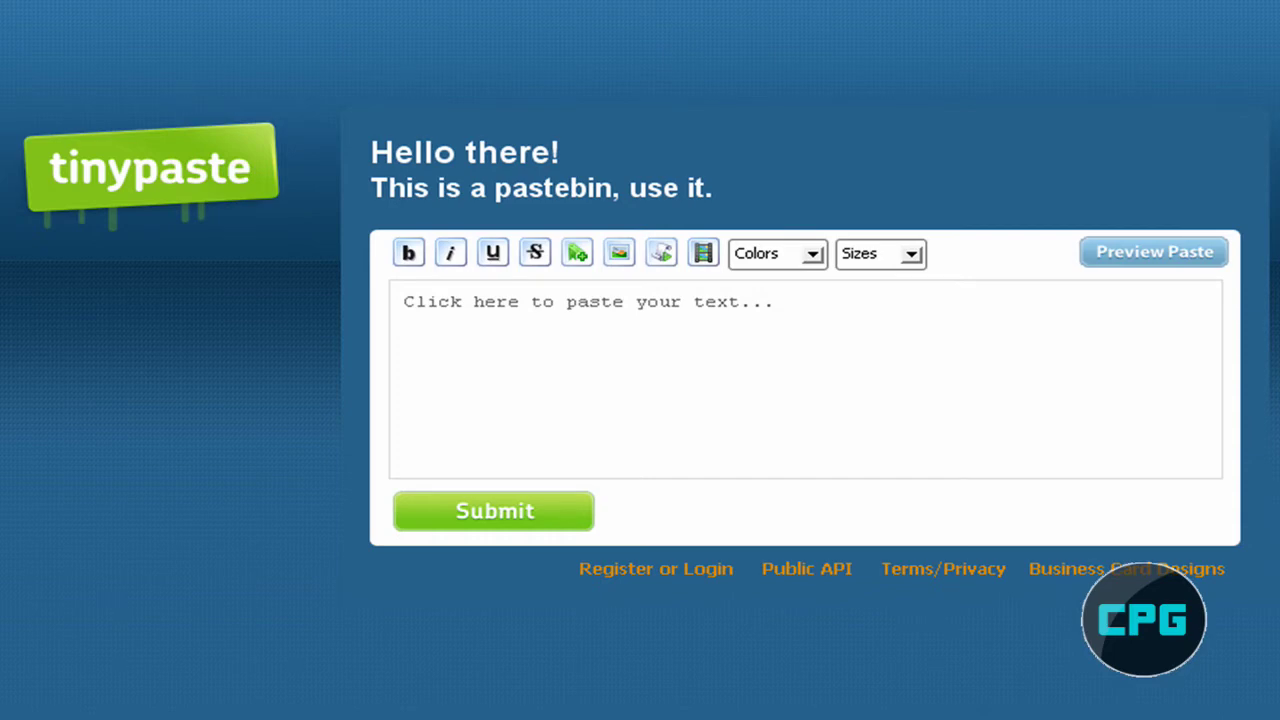
# Clear the placeholder from the paste box and put the caret there.
pyautogui.moveTo(851, 320); pyautogui.dragTo(360, 266)
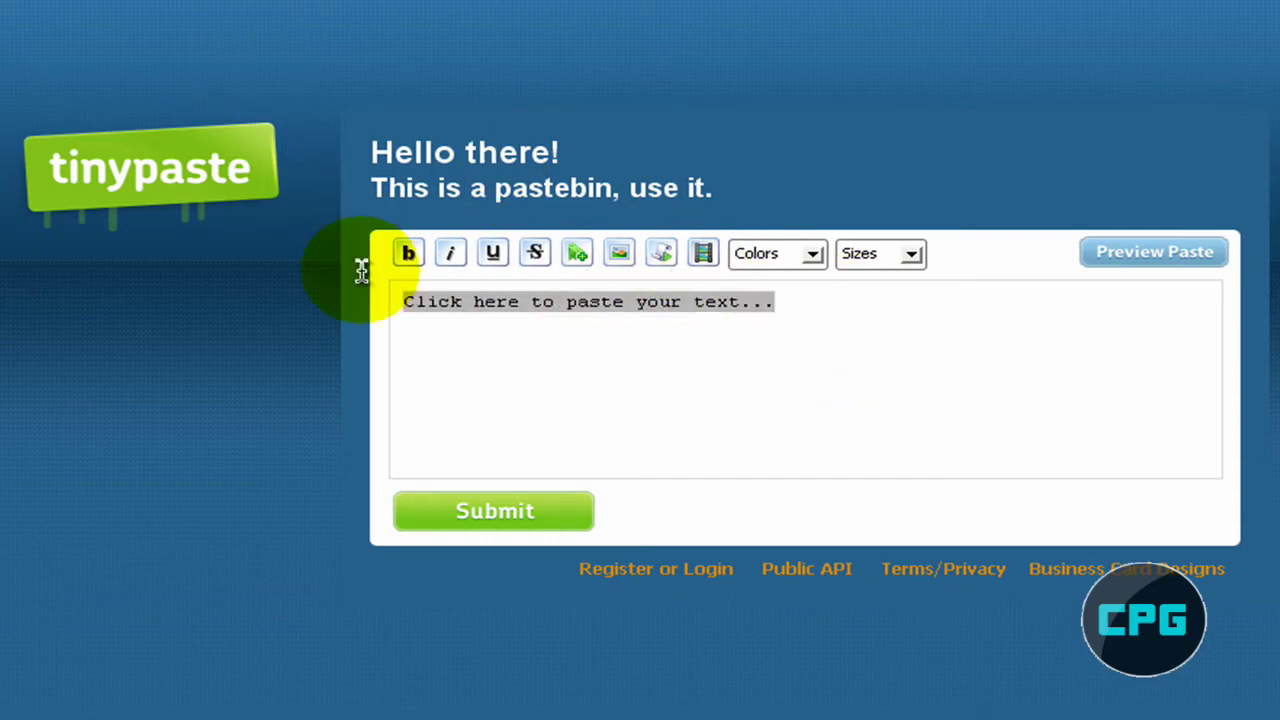
pyautogui.click(673, 366)
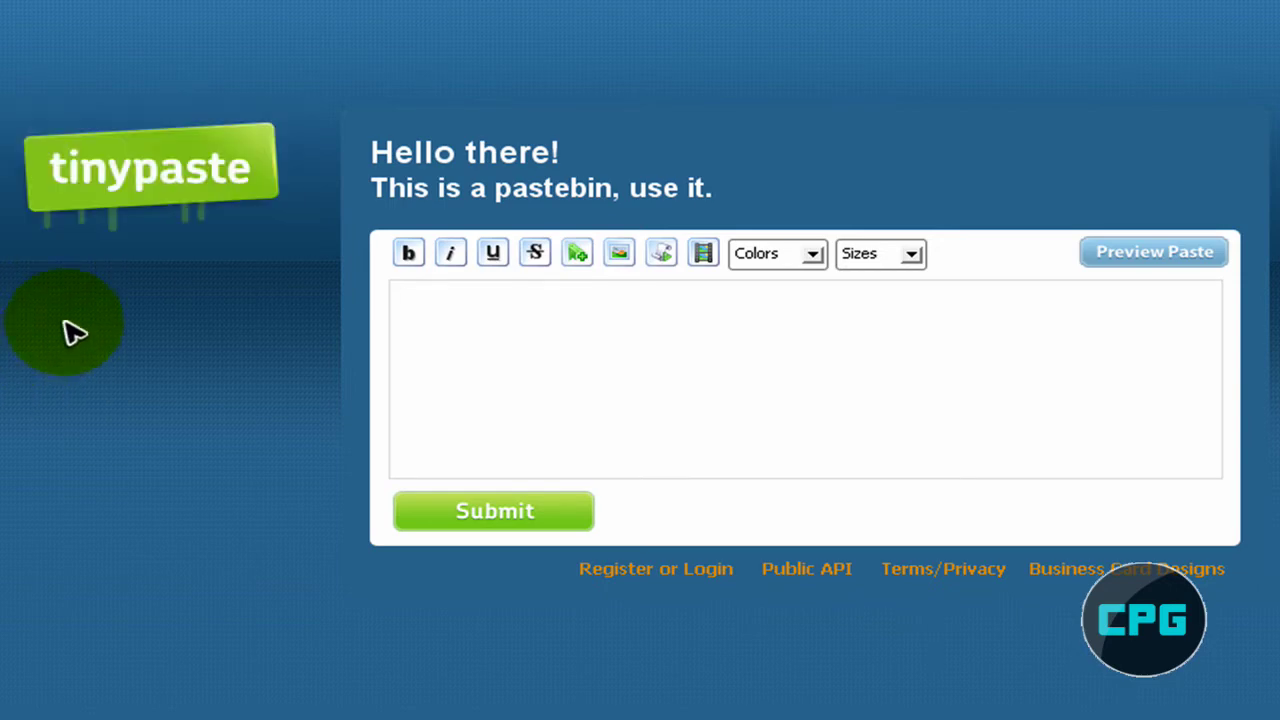
pyautogui.moveTo(371, 151)
pyautogui.mouseDown()
pyautogui.moveTo(703, 189)
pyautogui.moveTo(371, 152)
pyautogui.mouseUp()
pyautogui.click(820, 205)
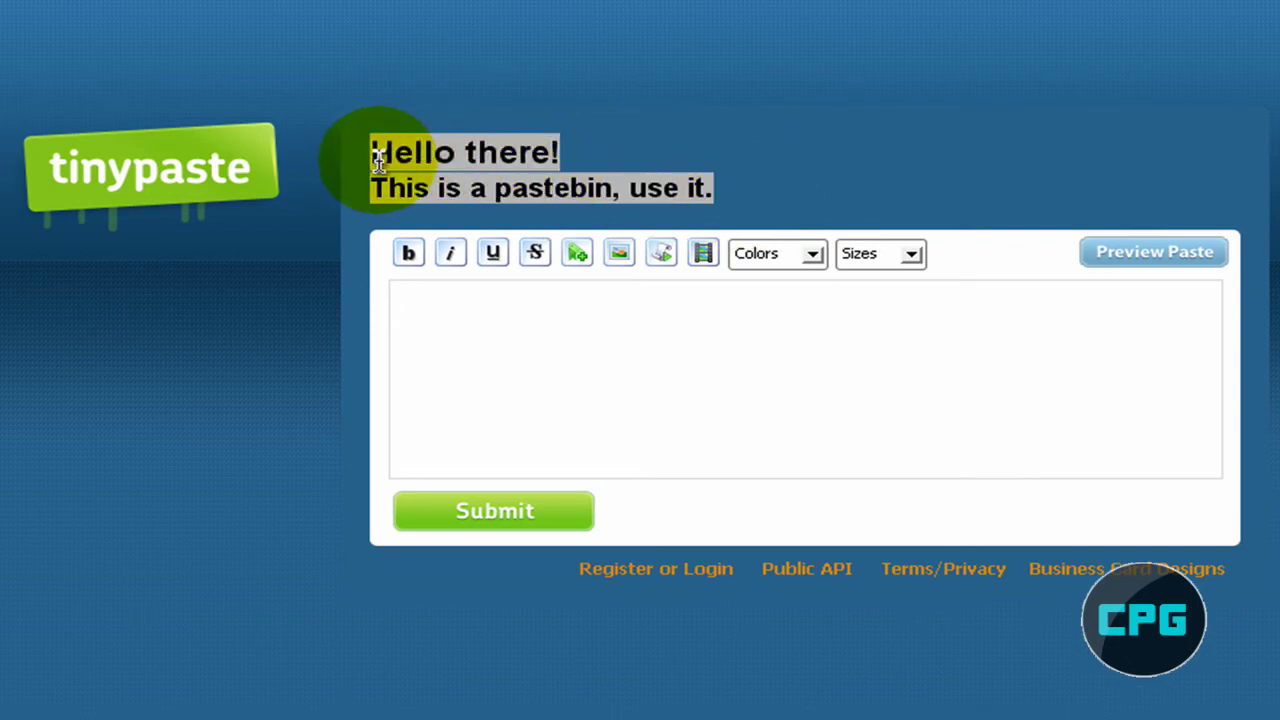
pyautogui.click(515, 152)
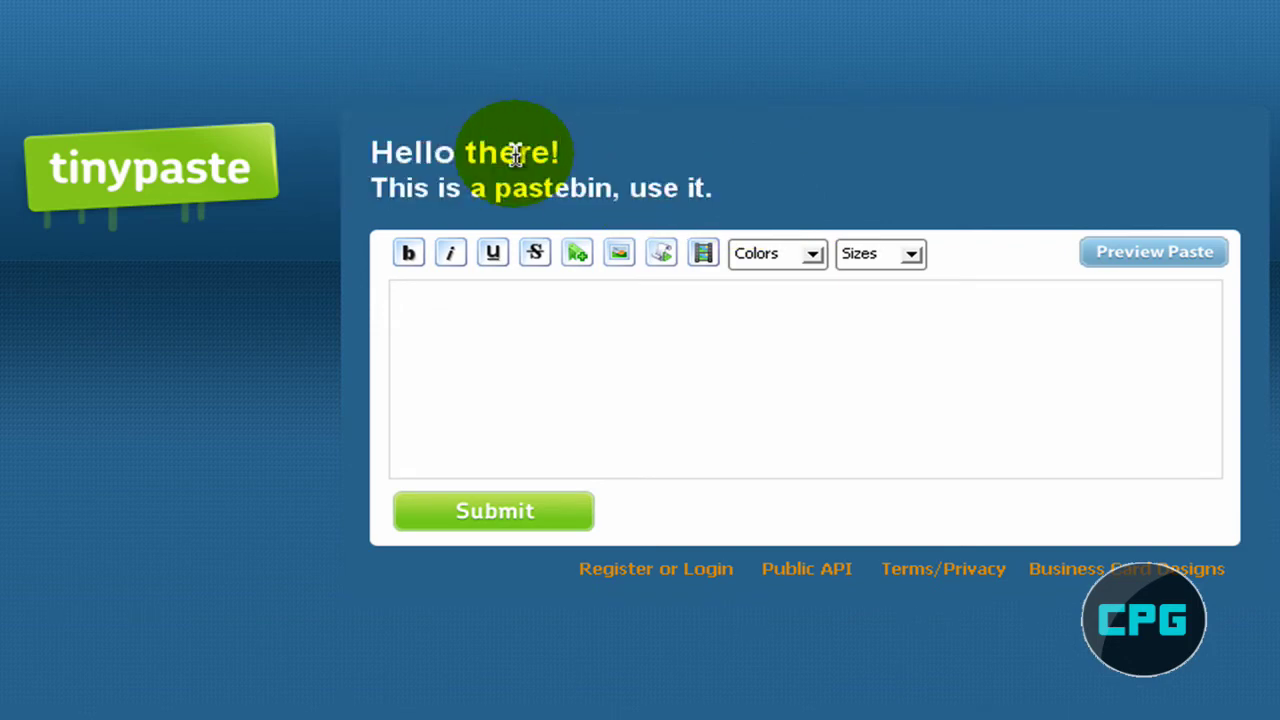
pyautogui.click(505, 338)
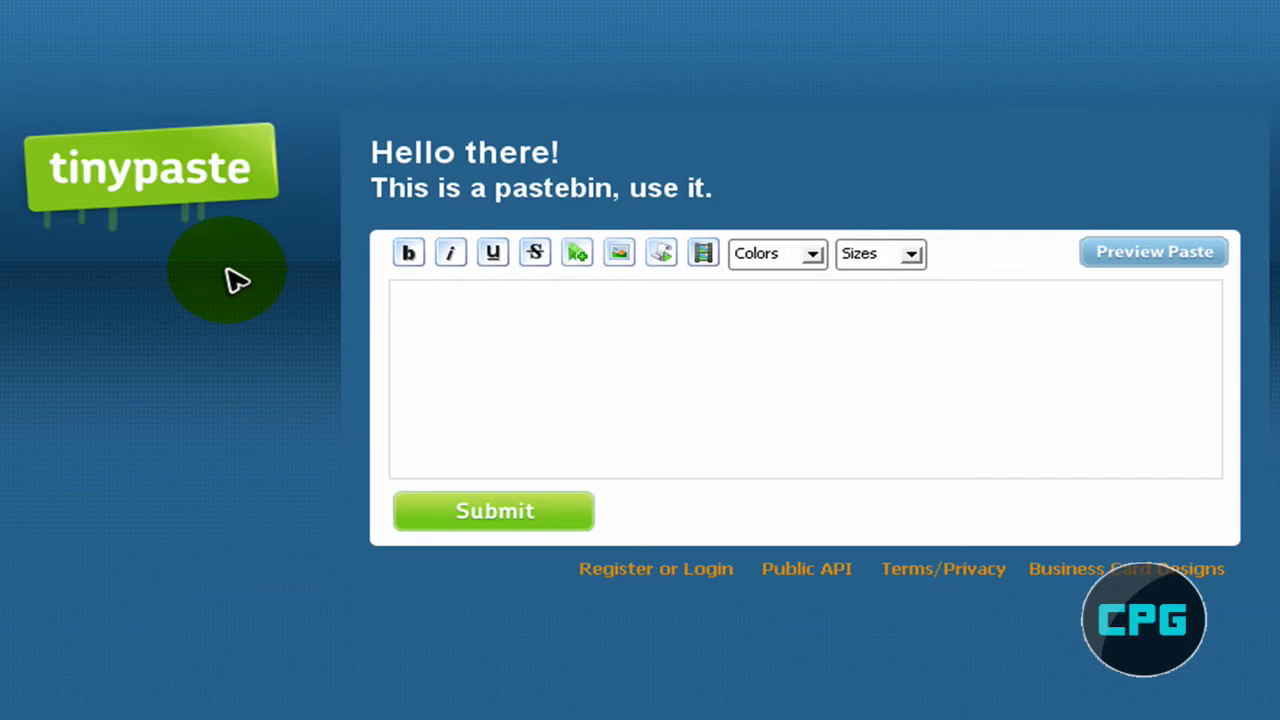
pyautogui.click(623, 329)
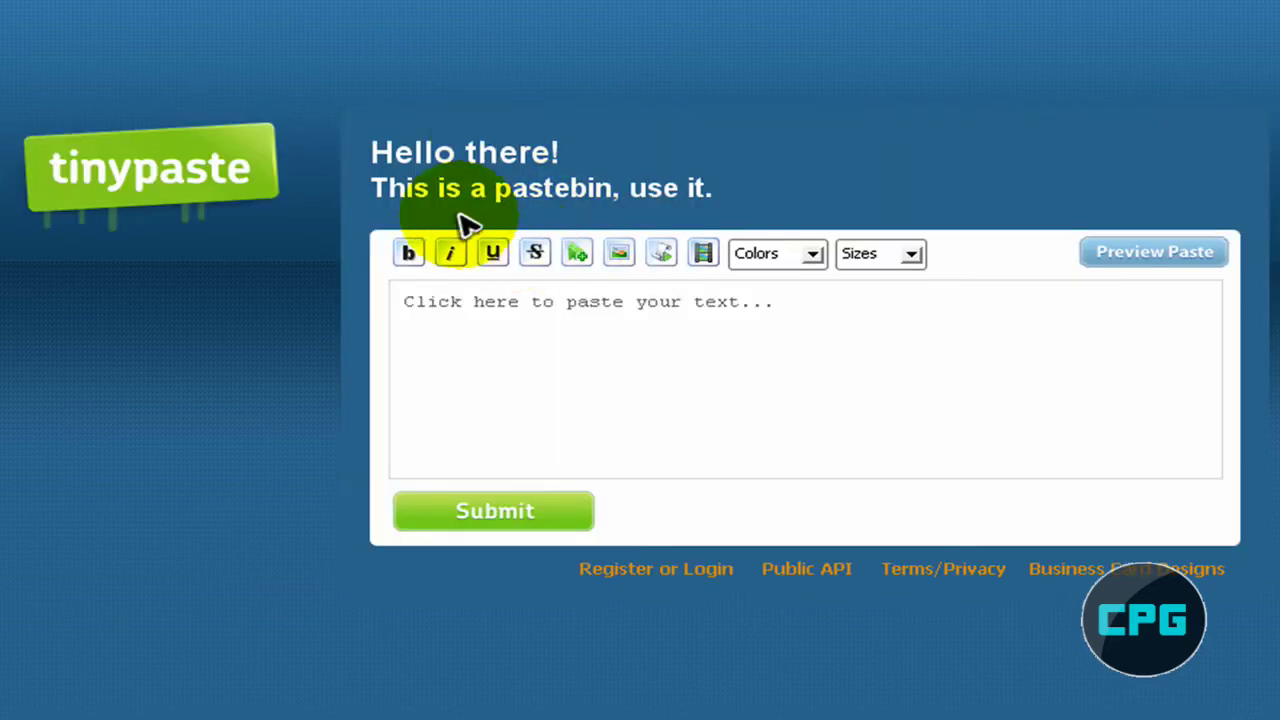
pyautogui.moveTo(395, 152); pyautogui.dragTo(697, 176)
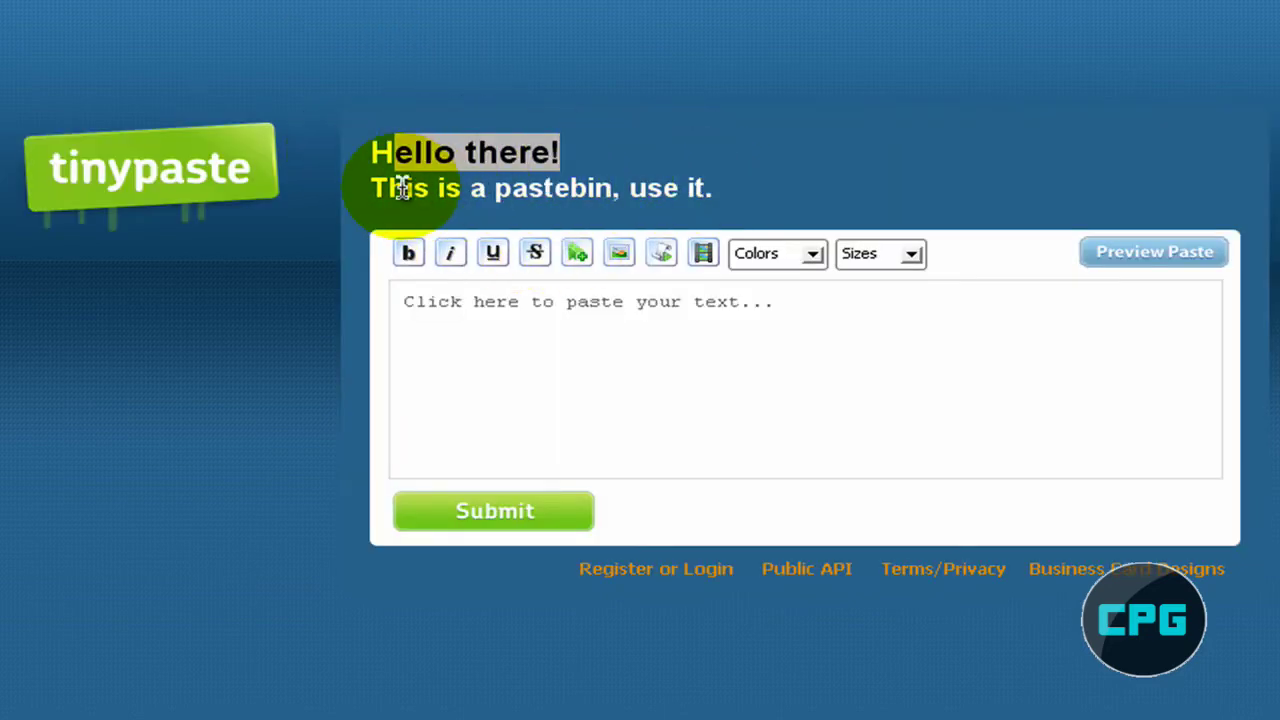
pyautogui.moveTo(394, 180); pyautogui.dragTo(846, 191)
pyautogui.click(846, 191)
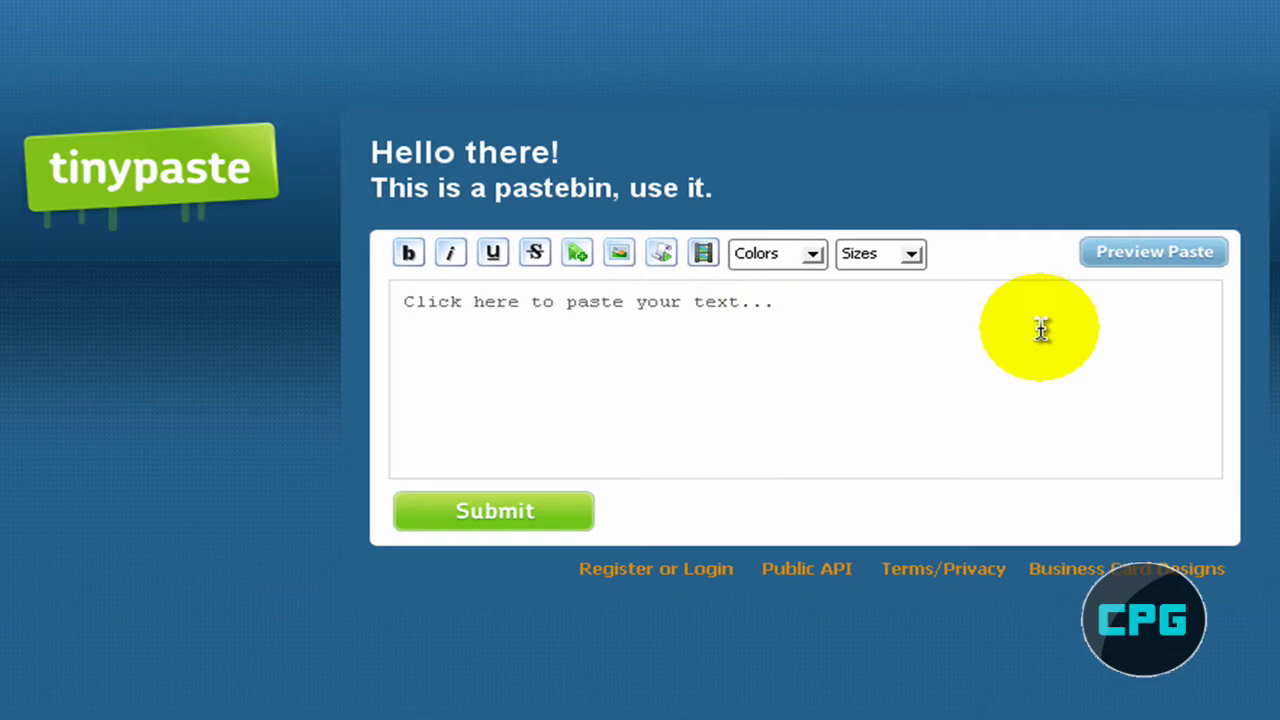
# Enter and select 'this is a text host', then open the Insert Video site list.
pyautogui.click(1141, 330)
pyautogui.write('this is a text host')
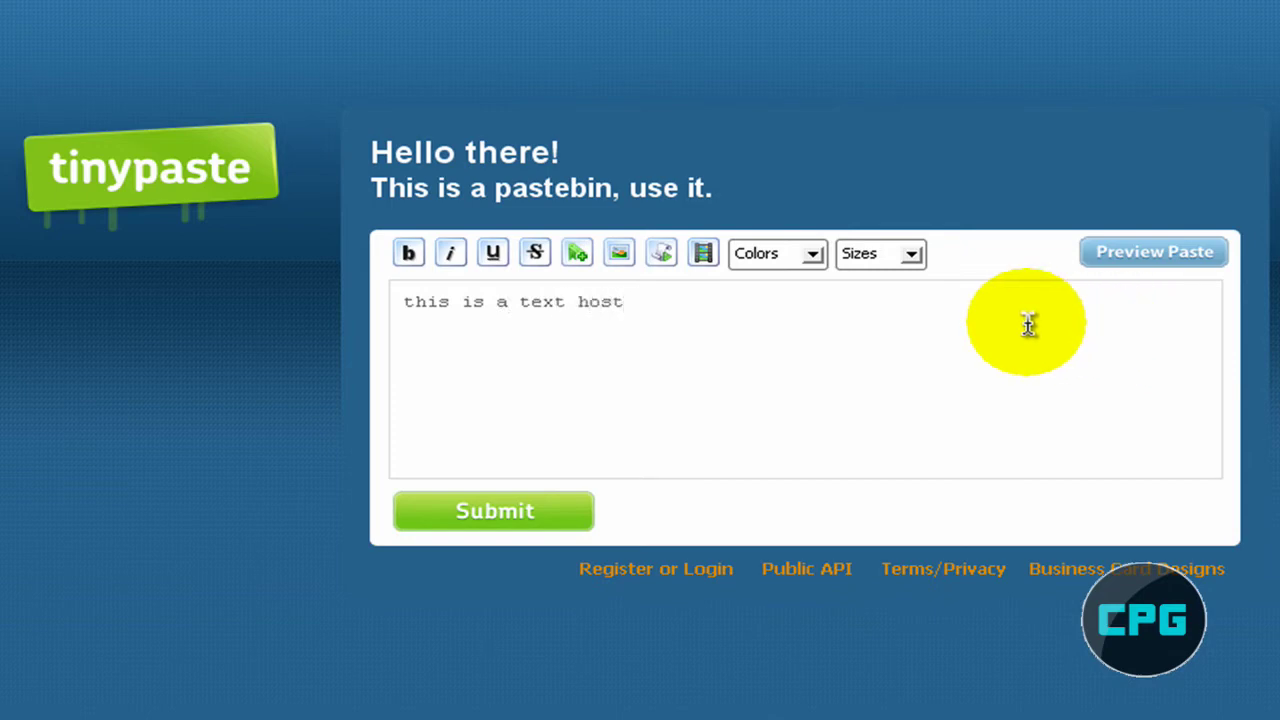
pyautogui.moveTo(1029, 323); pyautogui.dragTo(157, 322)
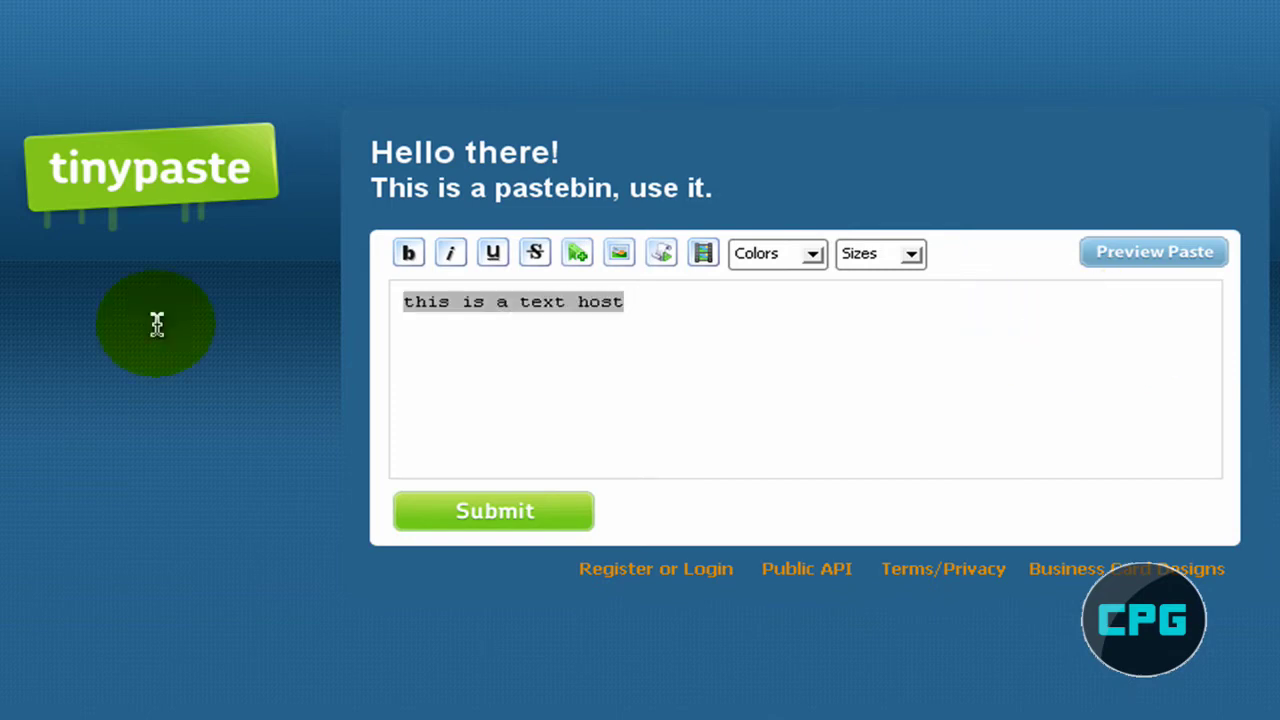
pyautogui.click(440, 253)
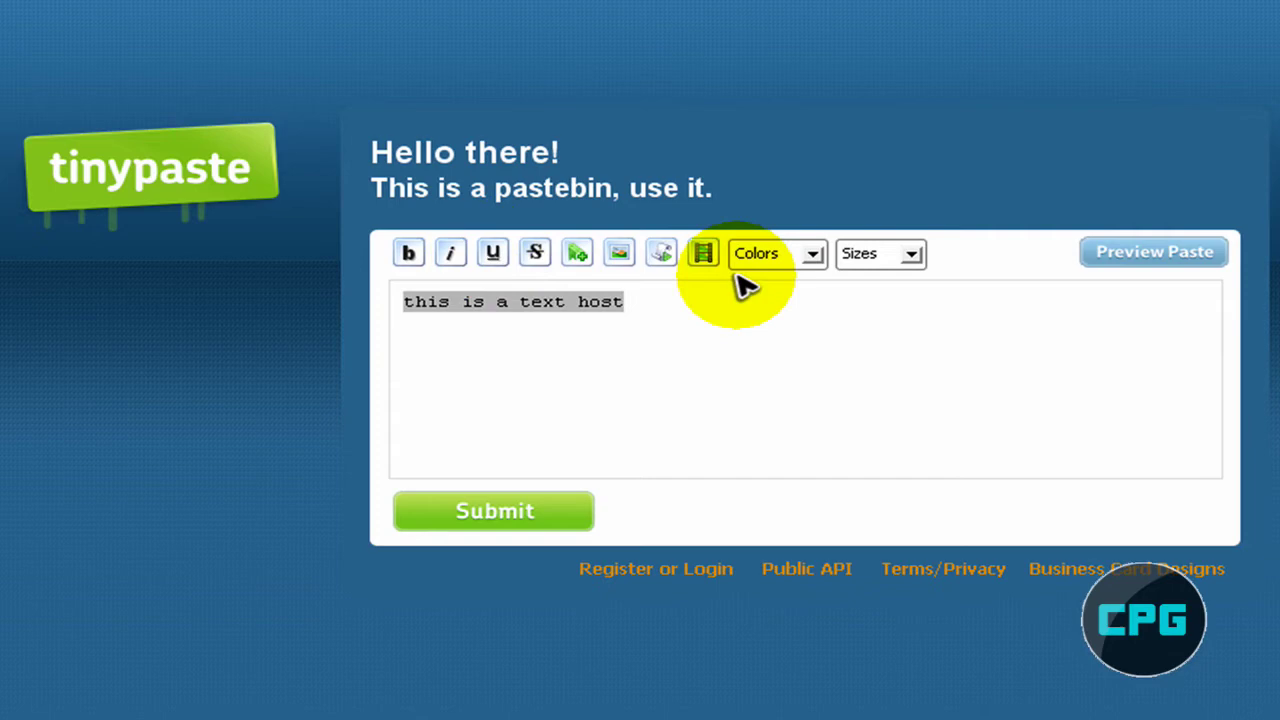
pyautogui.click(705, 257)
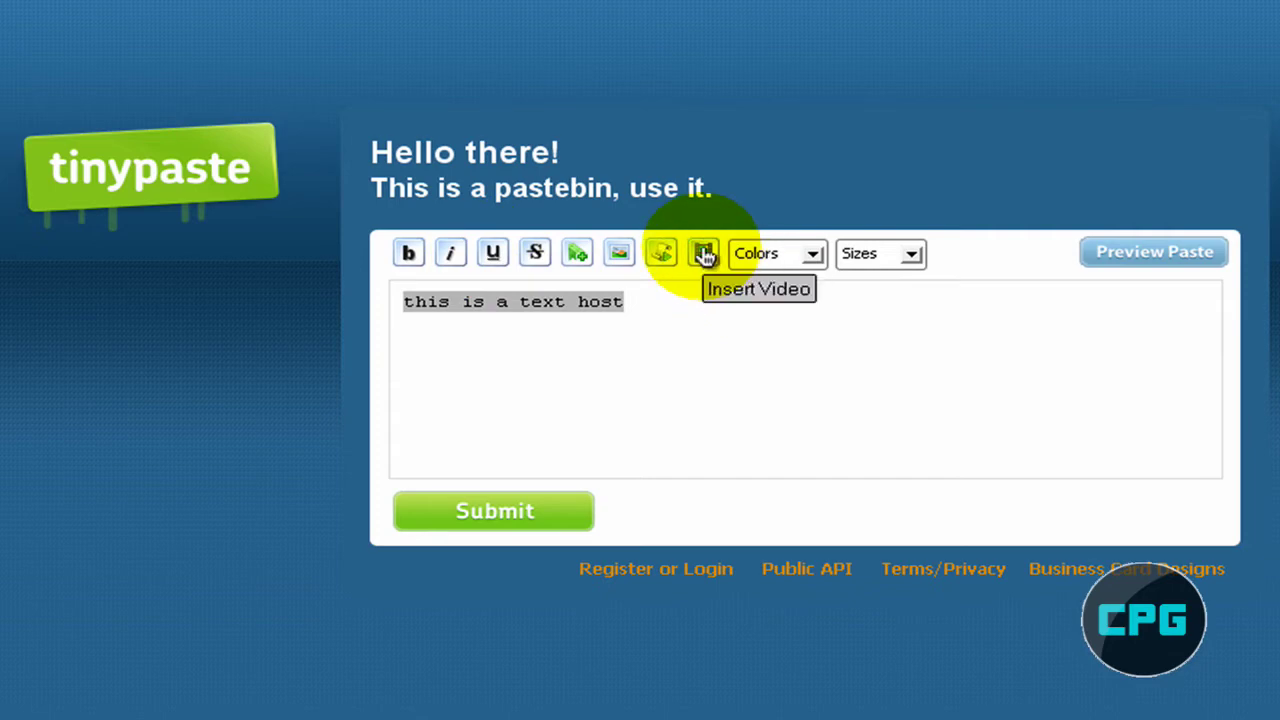
pyautogui.click(705, 255)
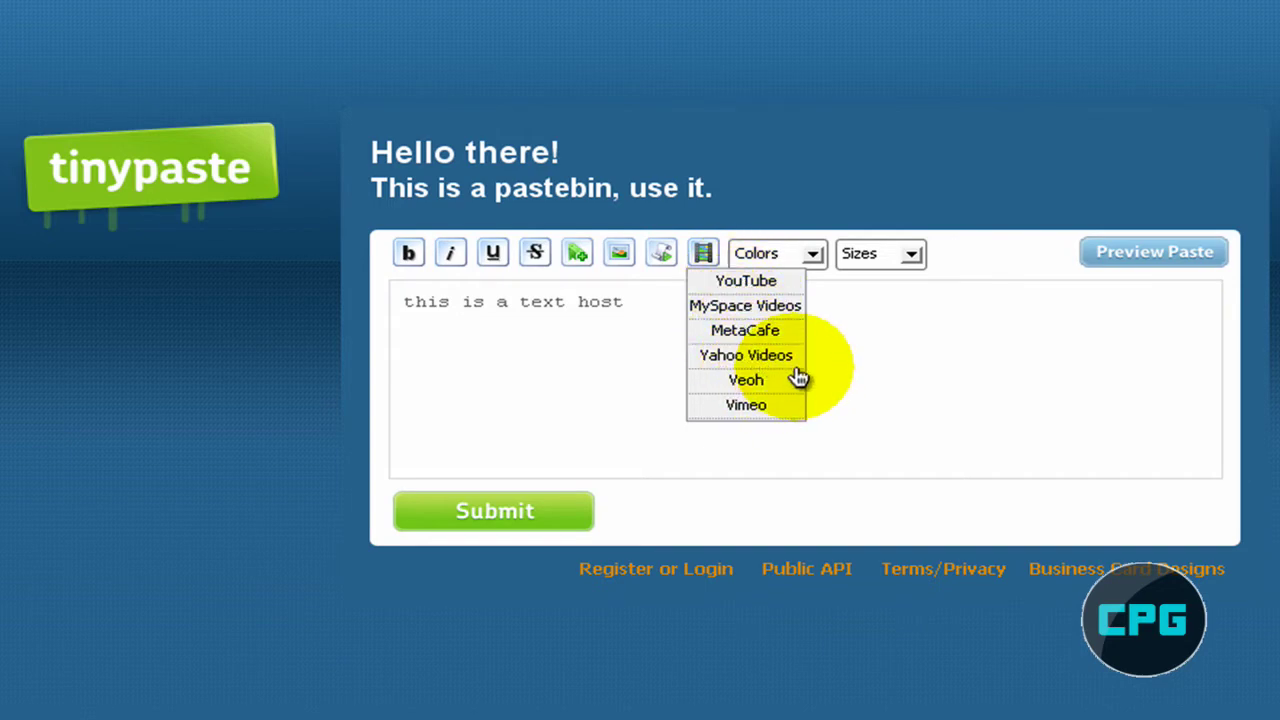
# Start a YouTube video embed, then cancel it without adding a link.
pyautogui.click(762, 288)
pyautogui.moveTo(743, 263); pyautogui.dragTo(857, 157)
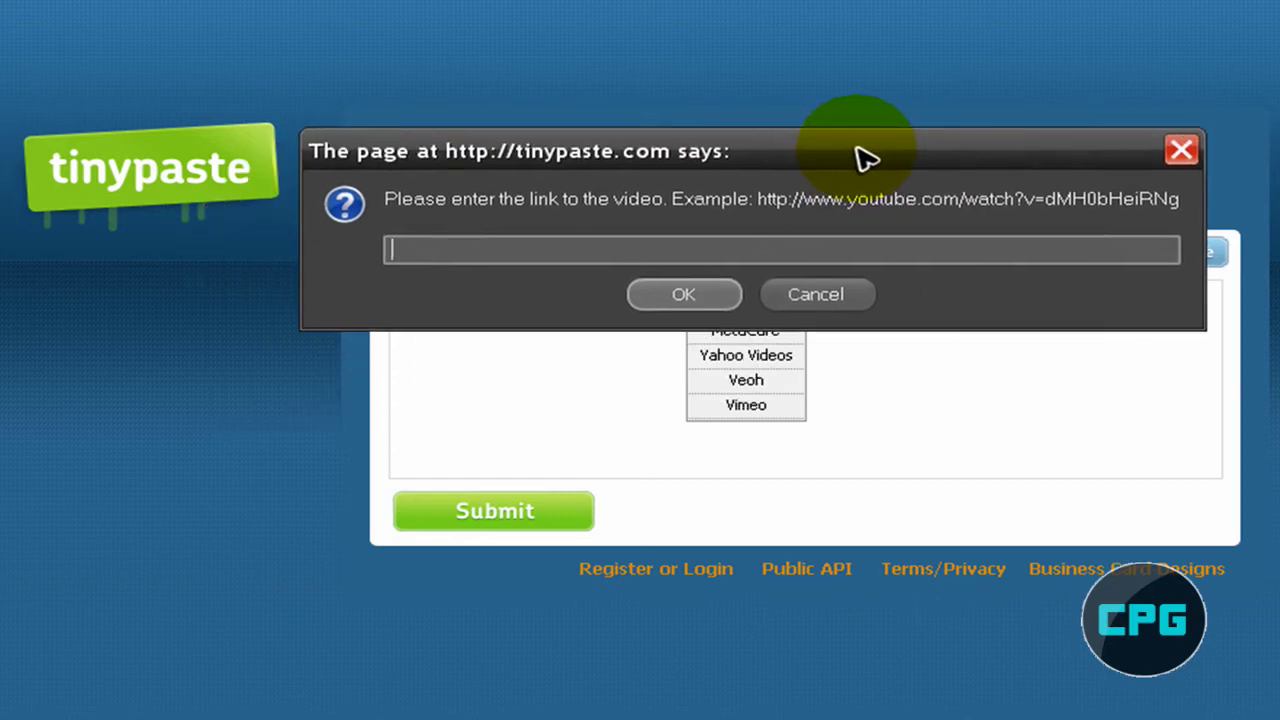
pyautogui.rightClick(885, 255)
pyautogui.click(1100, 343)
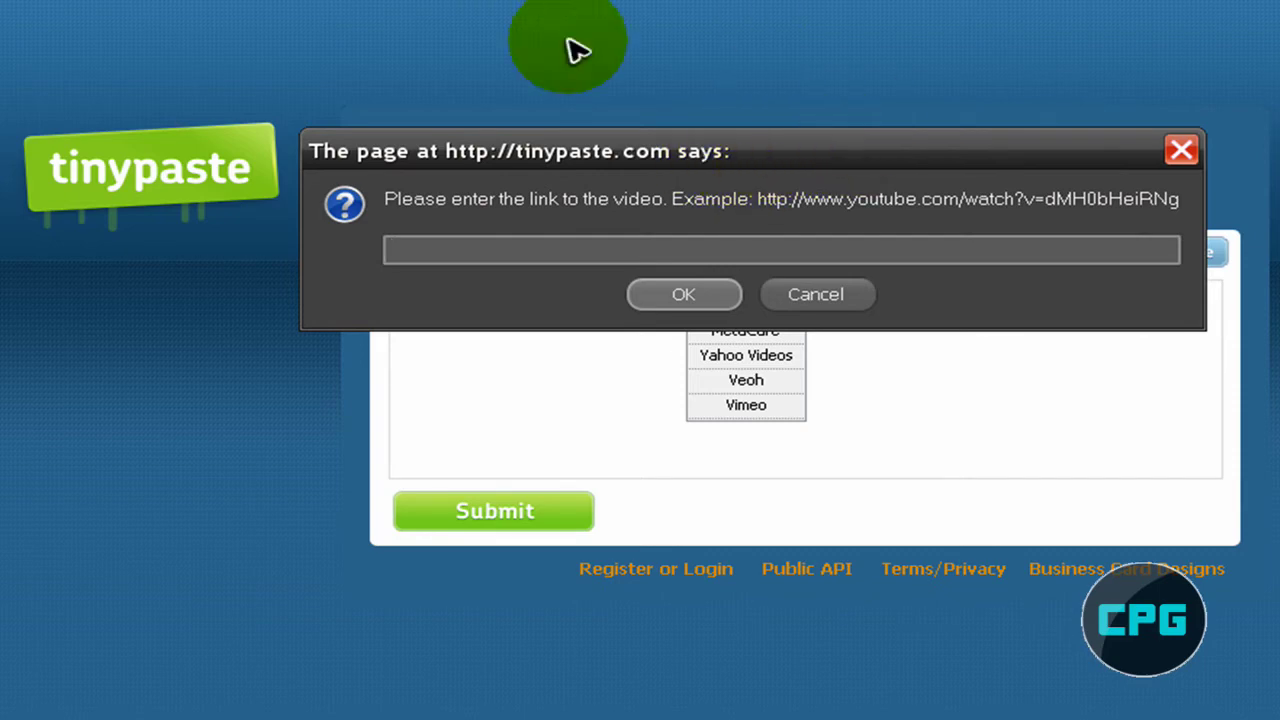
pyautogui.click(810, 292)
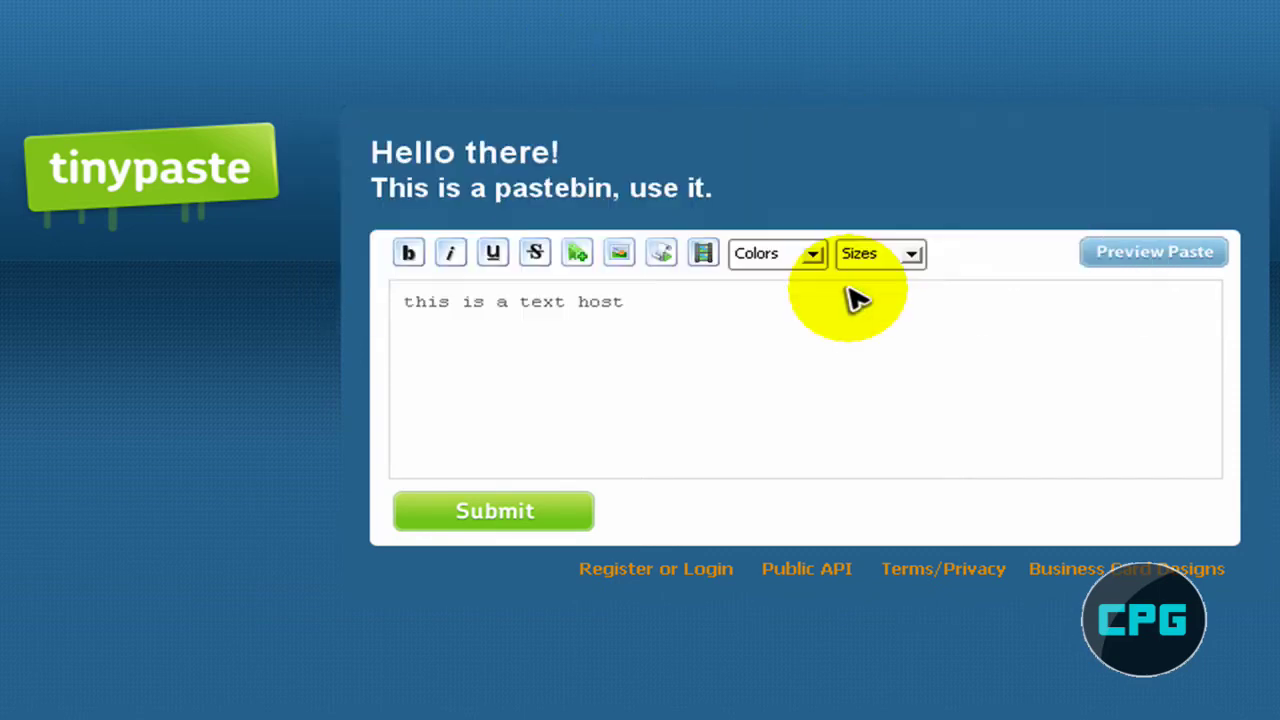
# Delete the two empty image tags, leaving only 'this is a text host'.
pyautogui.click(614, 258)
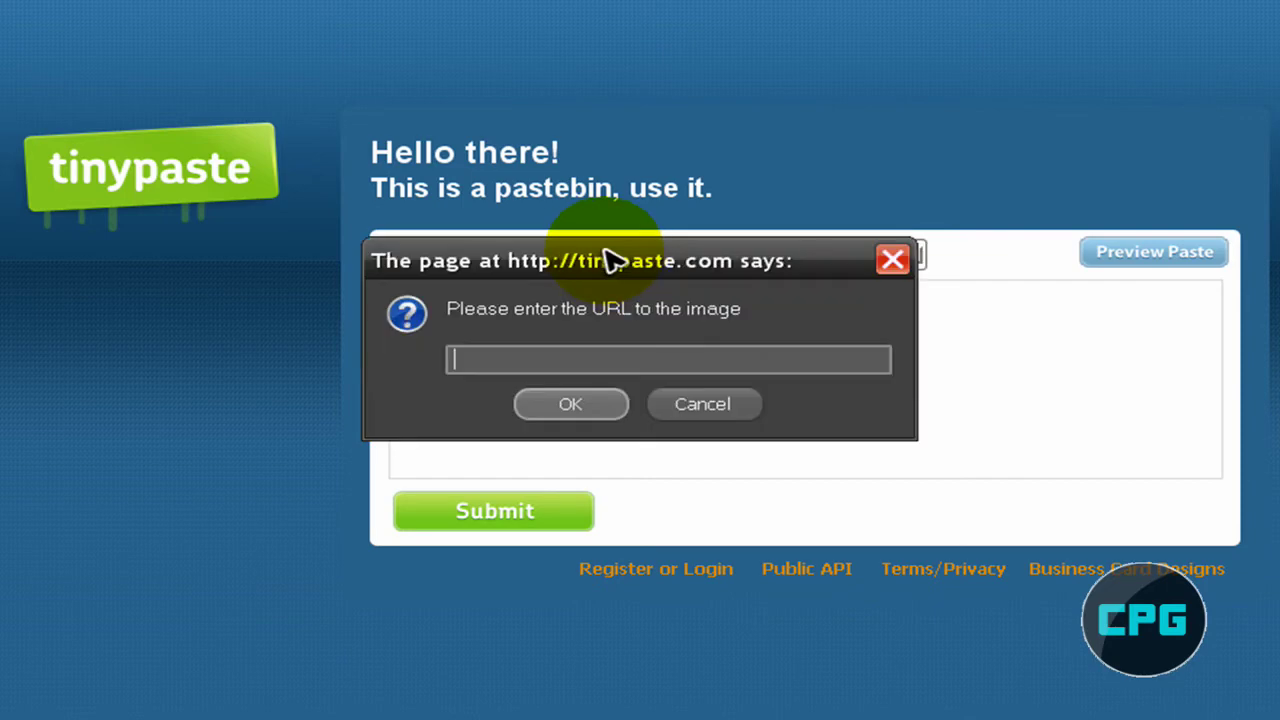
pyautogui.moveTo(606, 260); pyautogui.dragTo(699, 150)
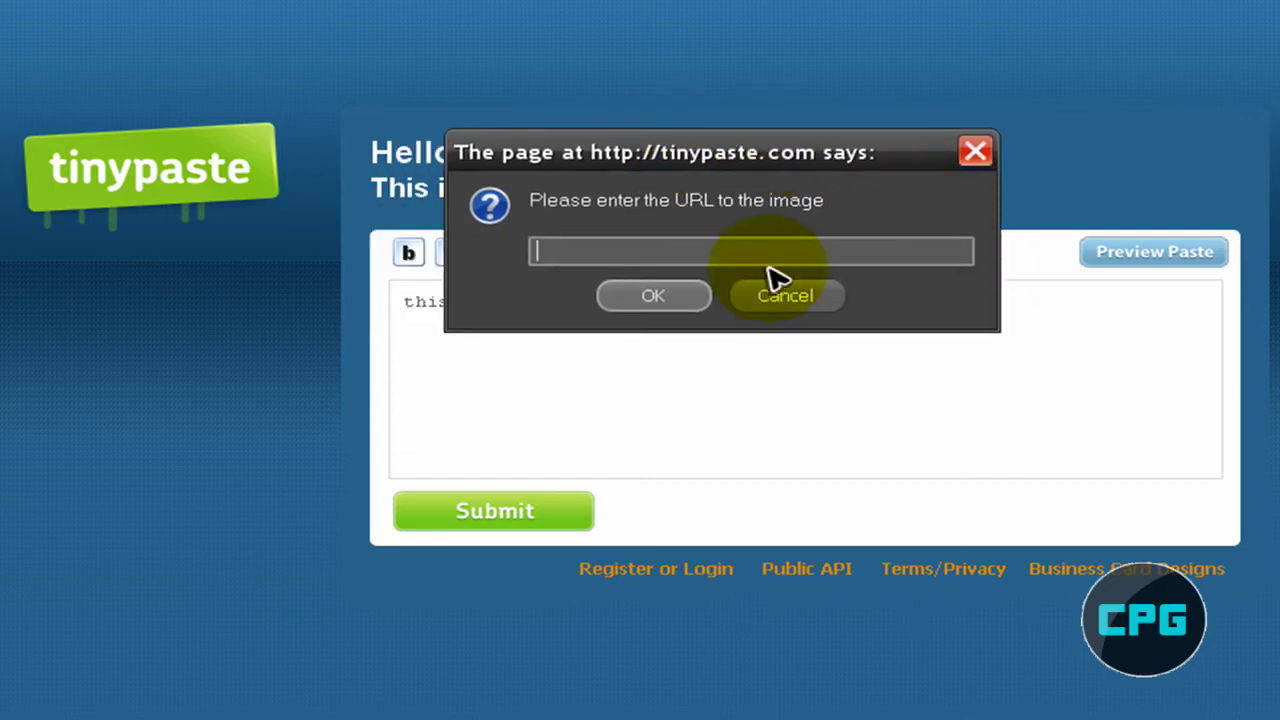
pyautogui.click(974, 151)
pyautogui.click(628, 262)
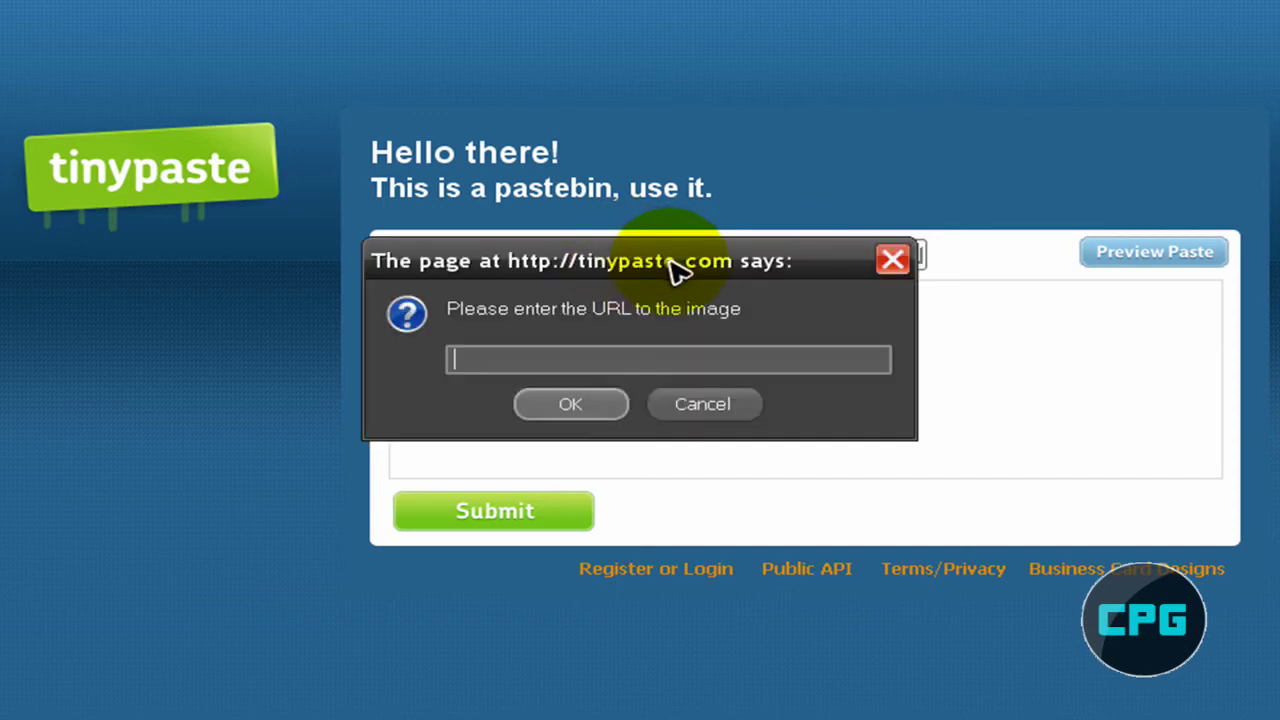
pyautogui.moveTo(674, 274); pyautogui.dragTo(788, 211)
pyautogui.click(1005, 194)
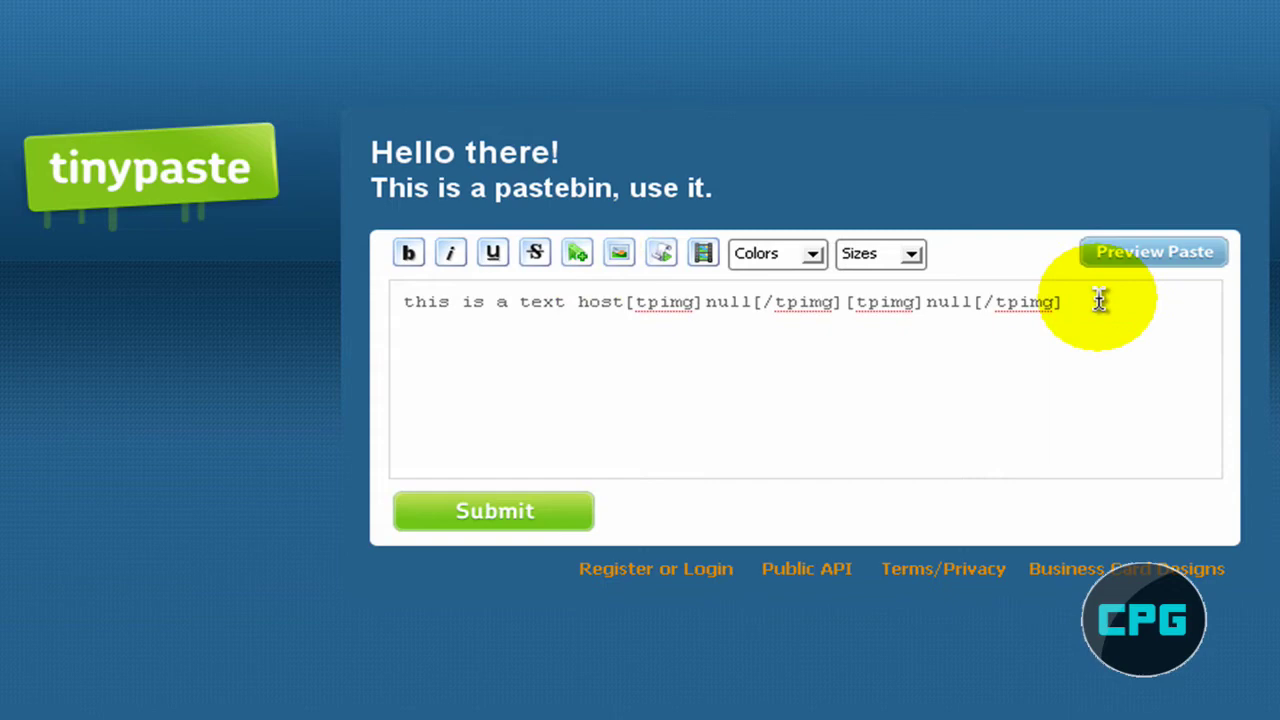
pyautogui.moveTo(1094, 301); pyautogui.dragTo(660, 298)
pyautogui.press('BackSpace')
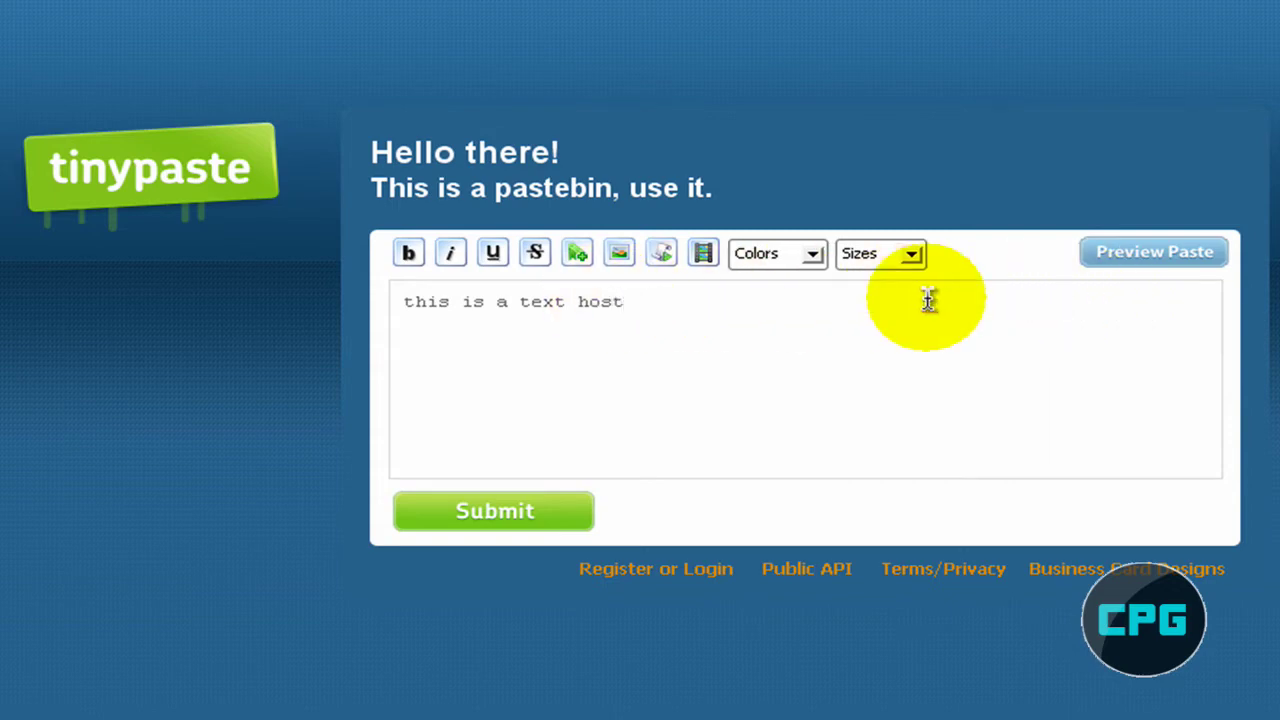
pyautogui.moveTo(929, 300); pyautogui.dragTo(240, 266)
# Preview the 'this is a text host' paste, then close the preview.
pyautogui.click(378, 165)
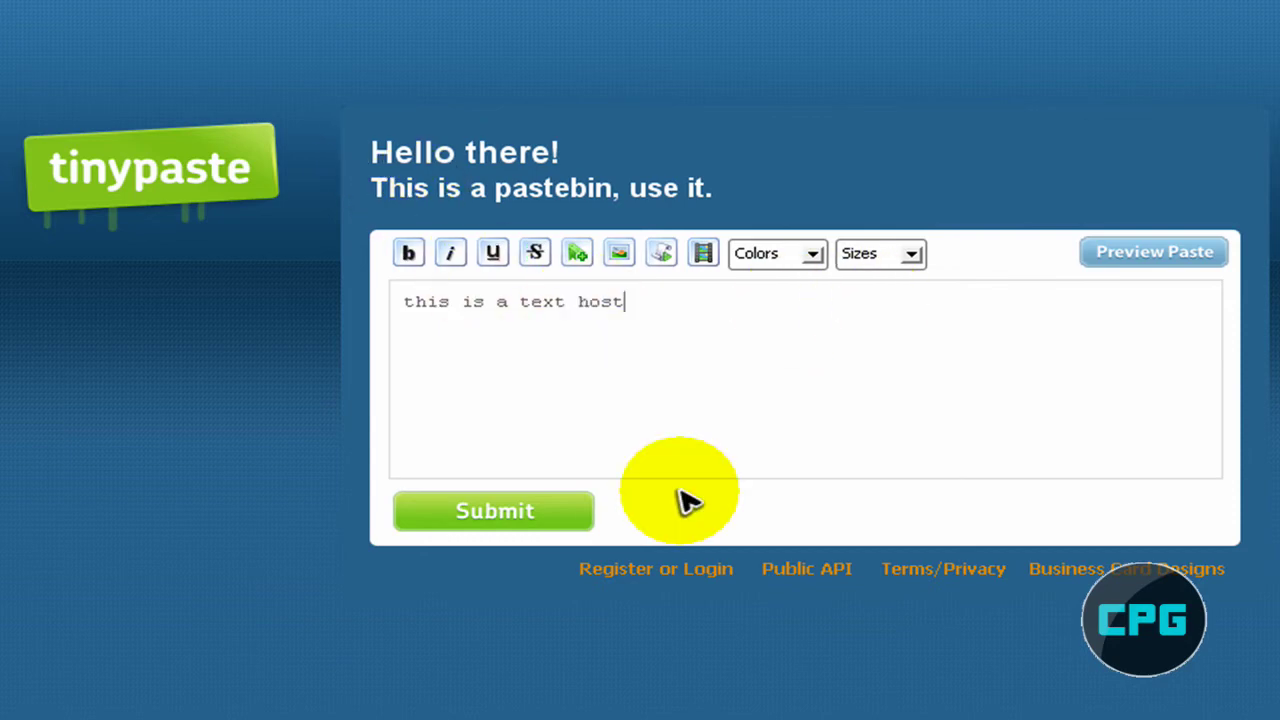
pyautogui.click(1117, 264)
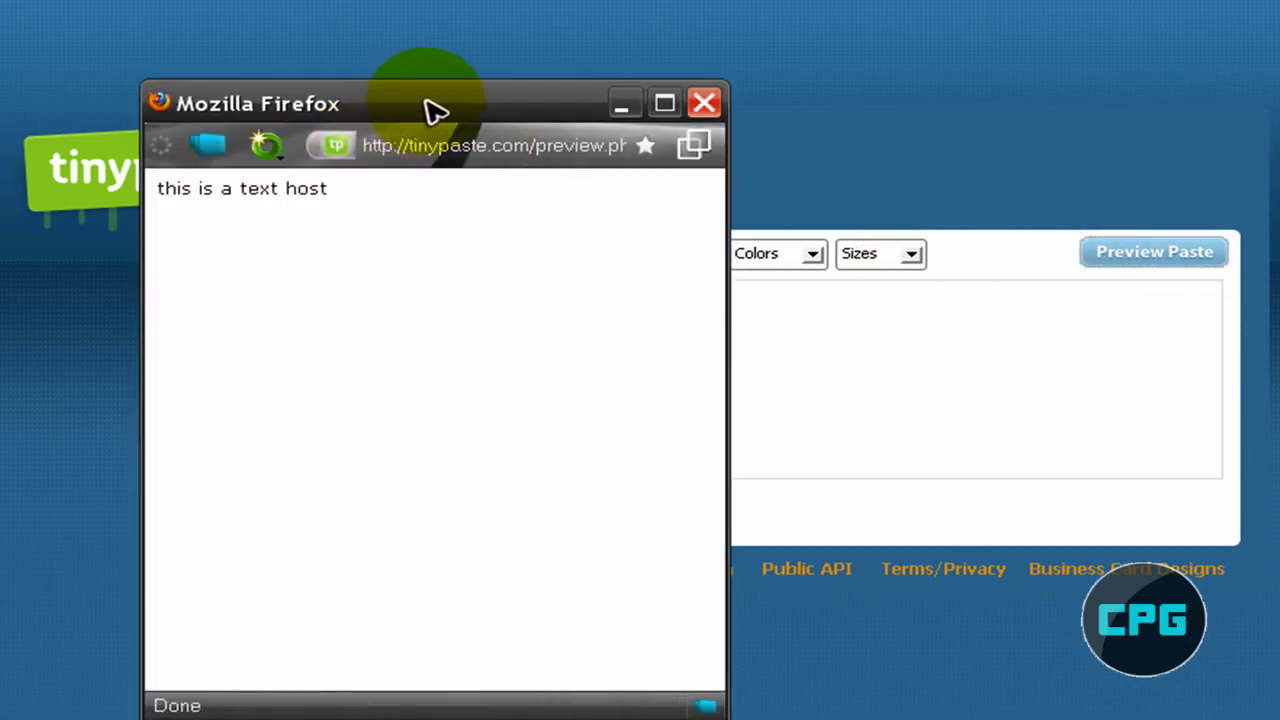
pyautogui.moveTo(428, 108); pyautogui.dragTo(636, 102)
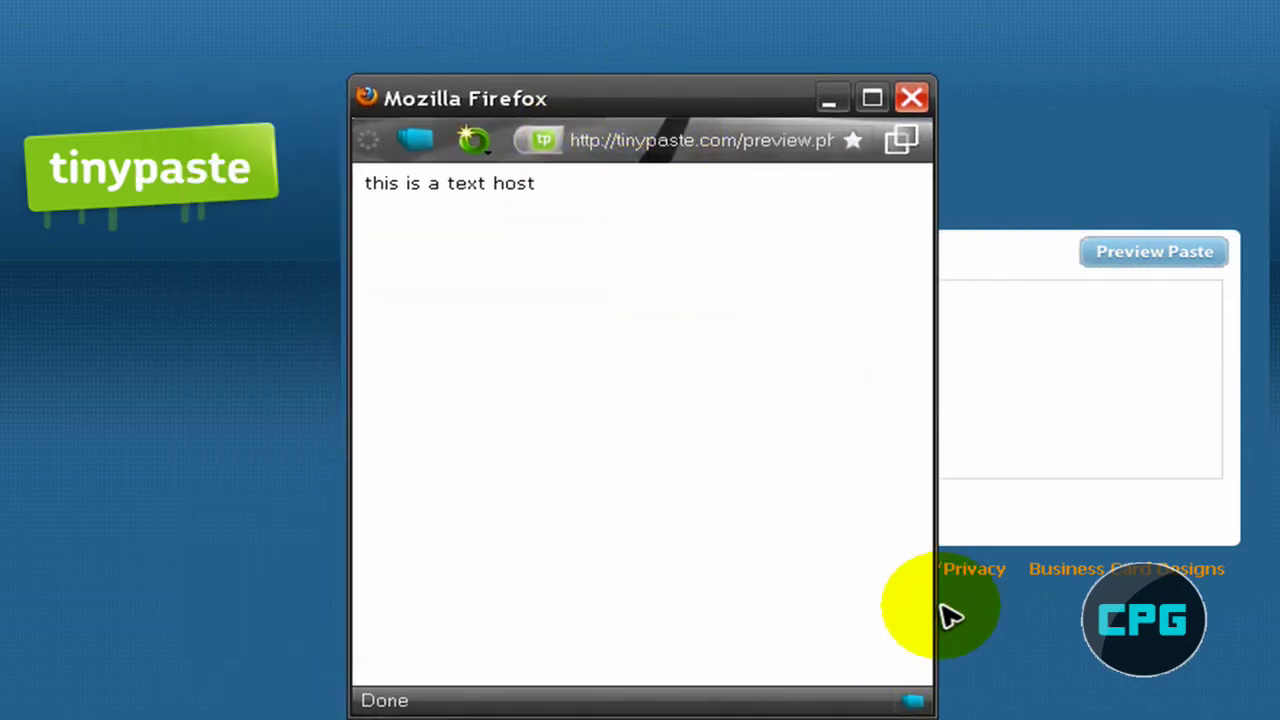
pyautogui.moveTo(651, 194); pyautogui.dragTo(163, 166)
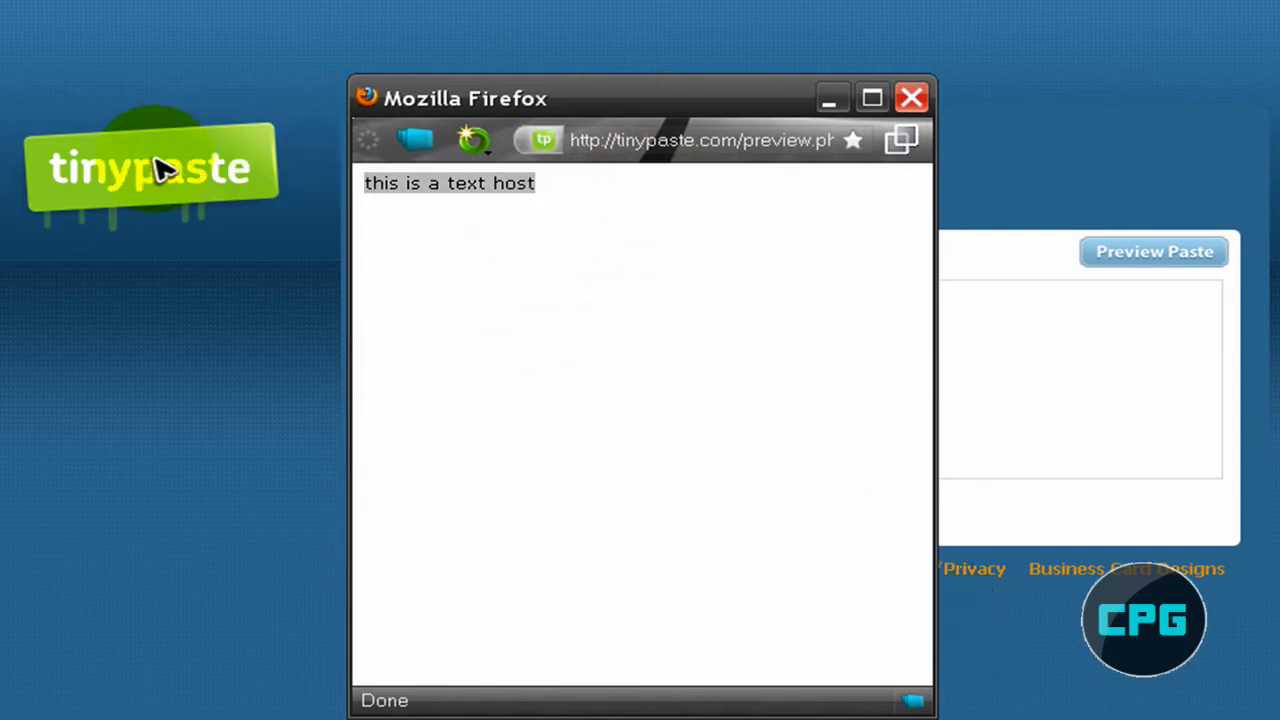
pyautogui.click(617, 206)
pyautogui.click(912, 97)
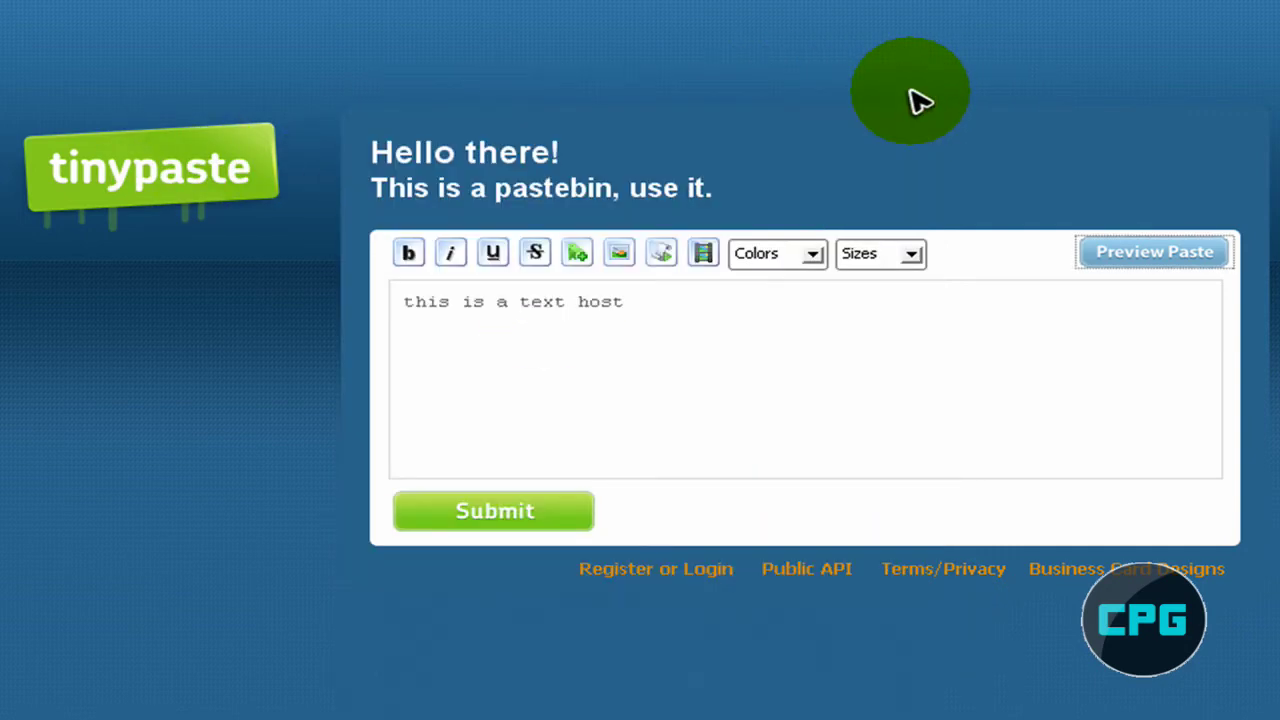
# Submit the paste and reach the Entry Added confirmation page.
pyautogui.click(548, 509)
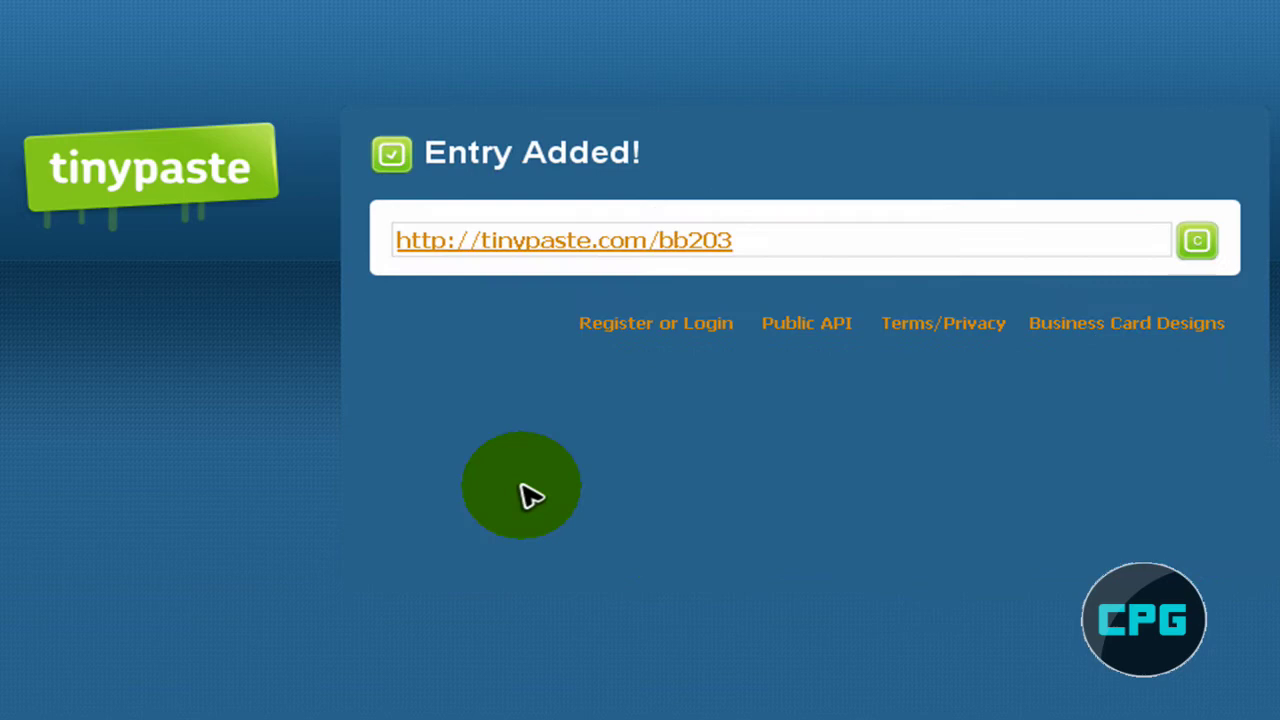
pyautogui.moveTo(430, 150); pyautogui.dragTo(718, 152)
pyautogui.click(757, 157)
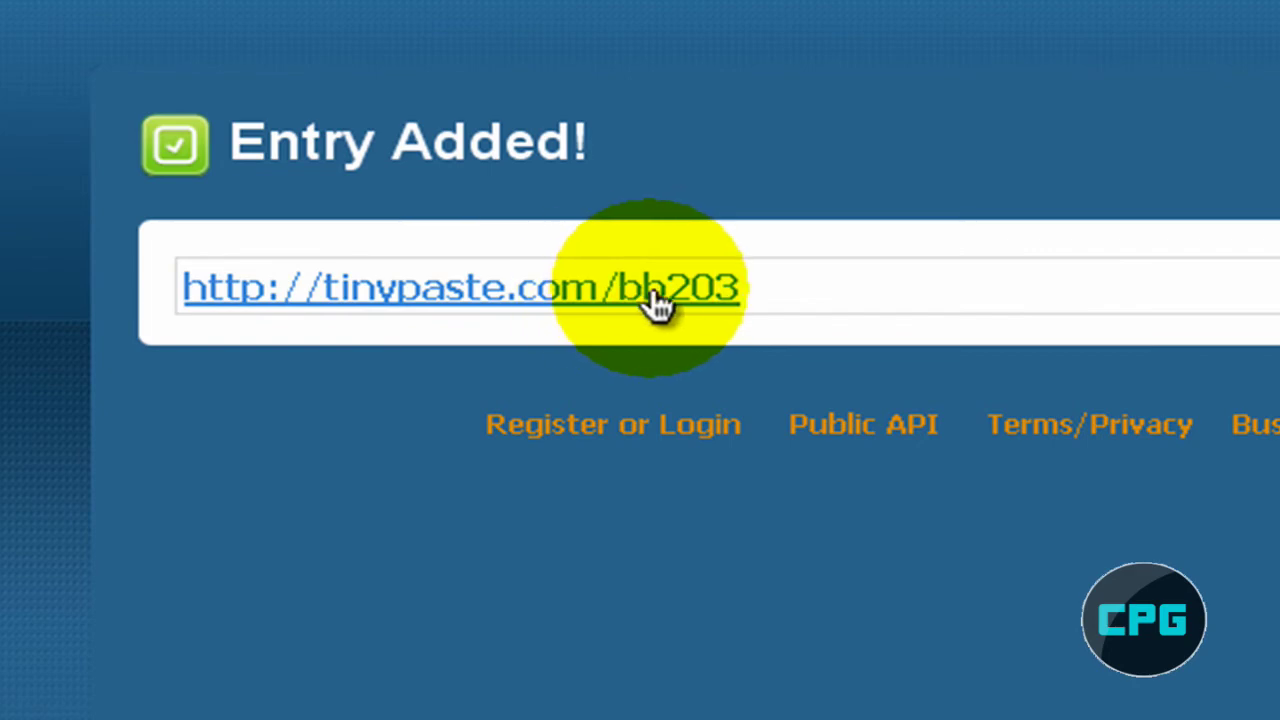
pyautogui.click(522, 314)
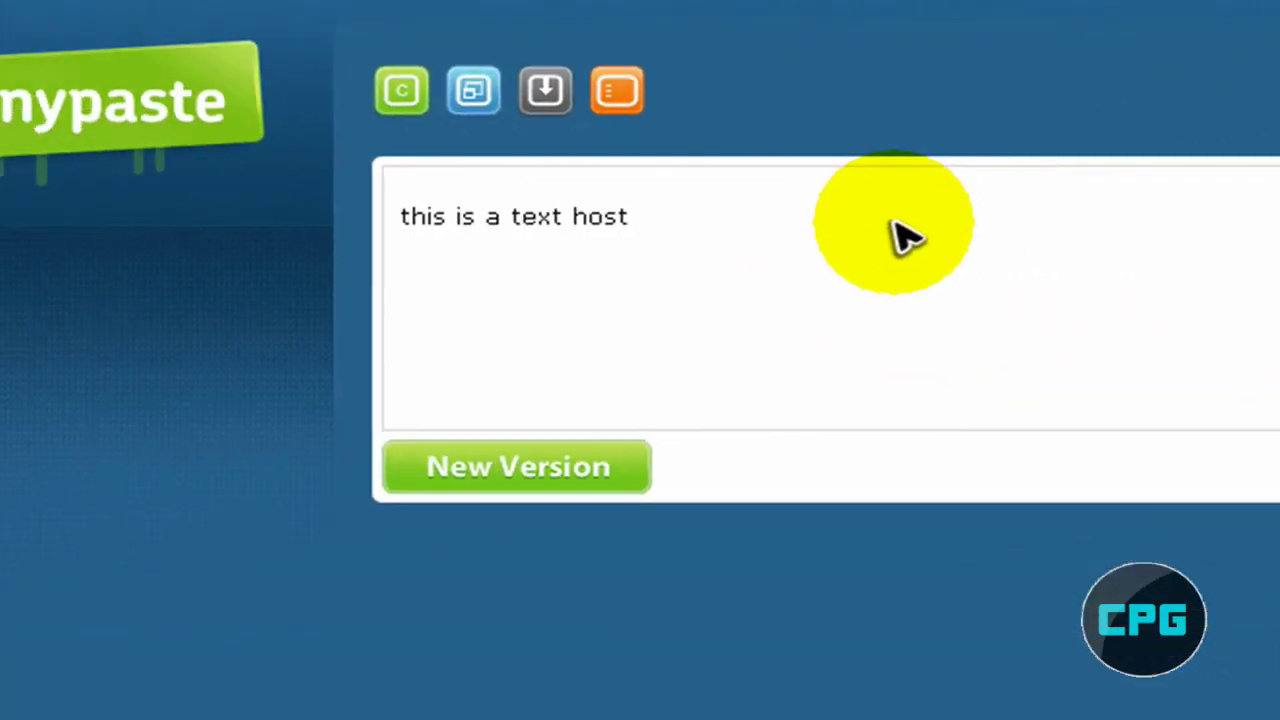
pyautogui.moveTo(820, 198)
pyautogui.mouseDown()
pyautogui.moveTo(535, 205)
pyautogui.moveTo(943, 194)
pyautogui.mouseUp()
pyautogui.click(1006, 209)
pyautogui.click(943, 194)
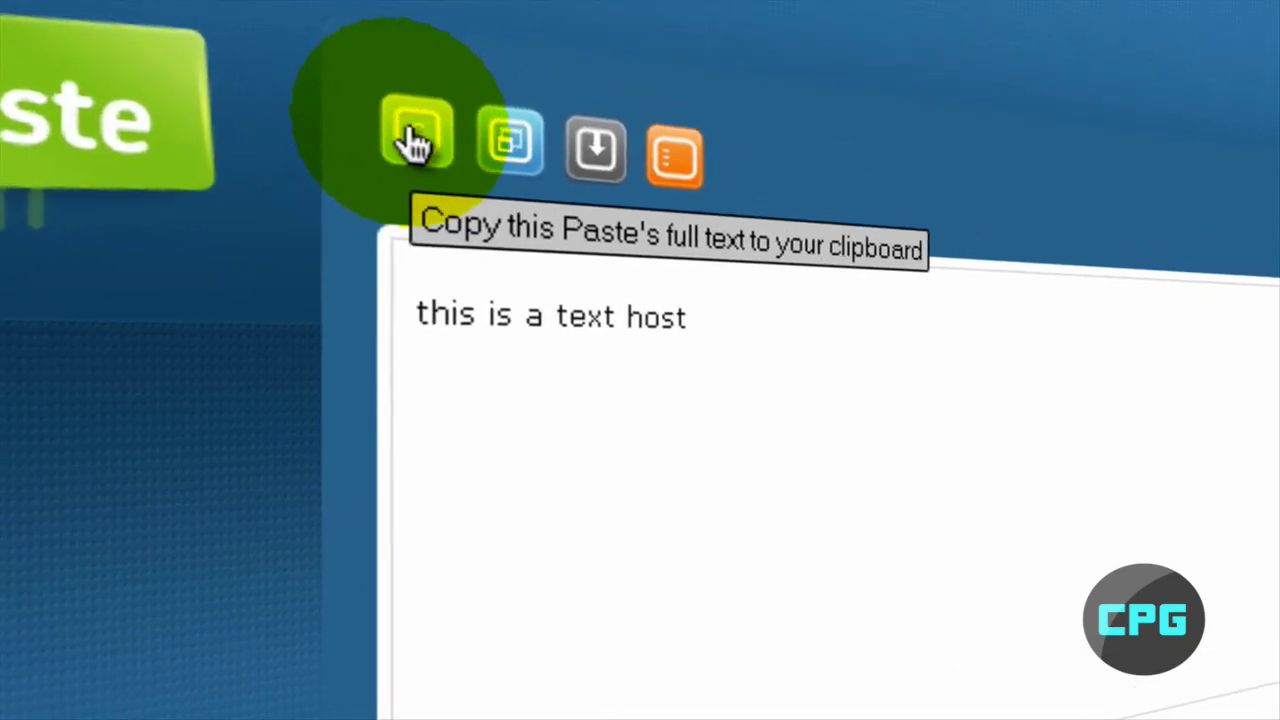
pyautogui.click(415, 140)
pyautogui.moveTo(700, 320); pyautogui.dragTo(365, 316)
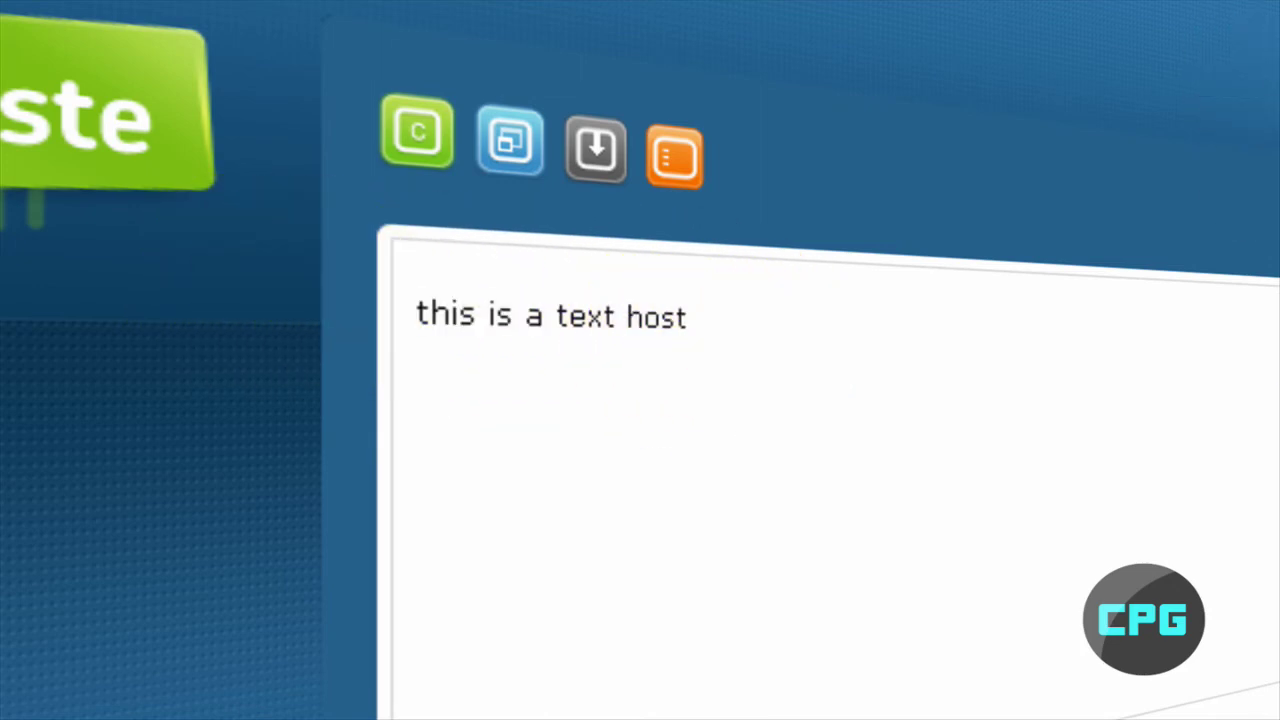
pyautogui.rightClick(1134, 160)
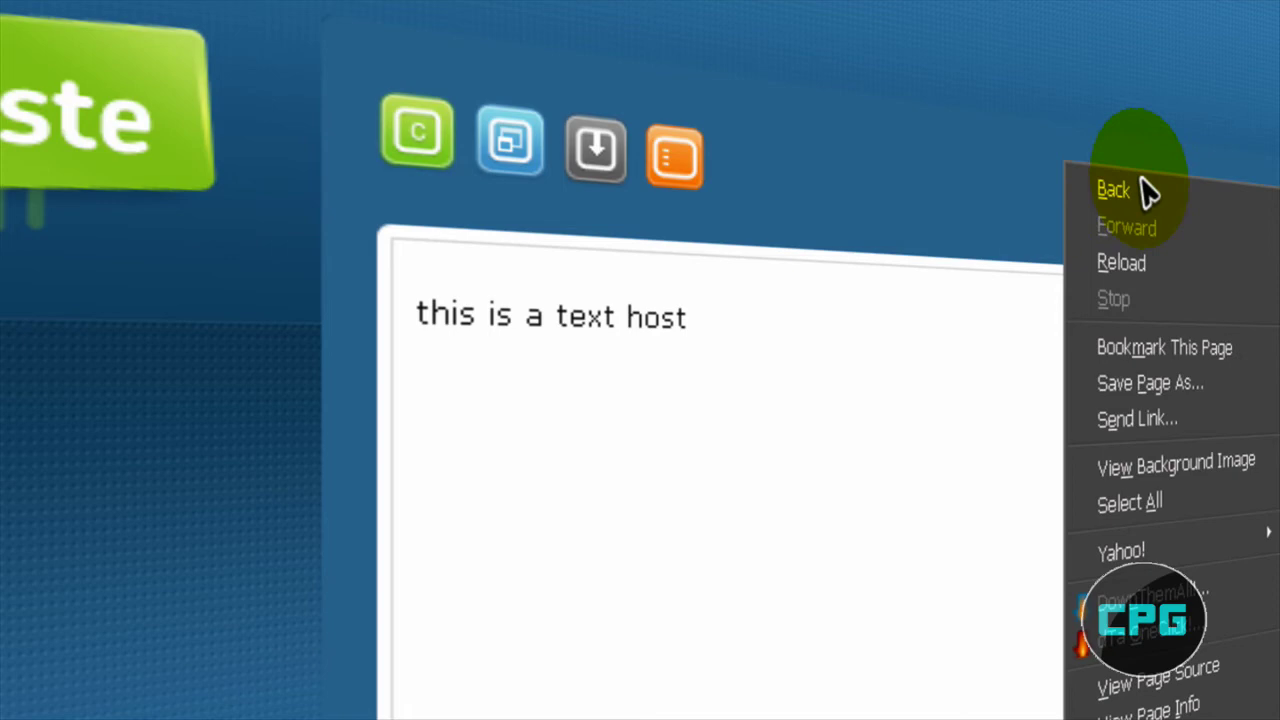
pyautogui.click(1006, 586)
pyautogui.moveTo(705, 318); pyautogui.dragTo(390, 250)
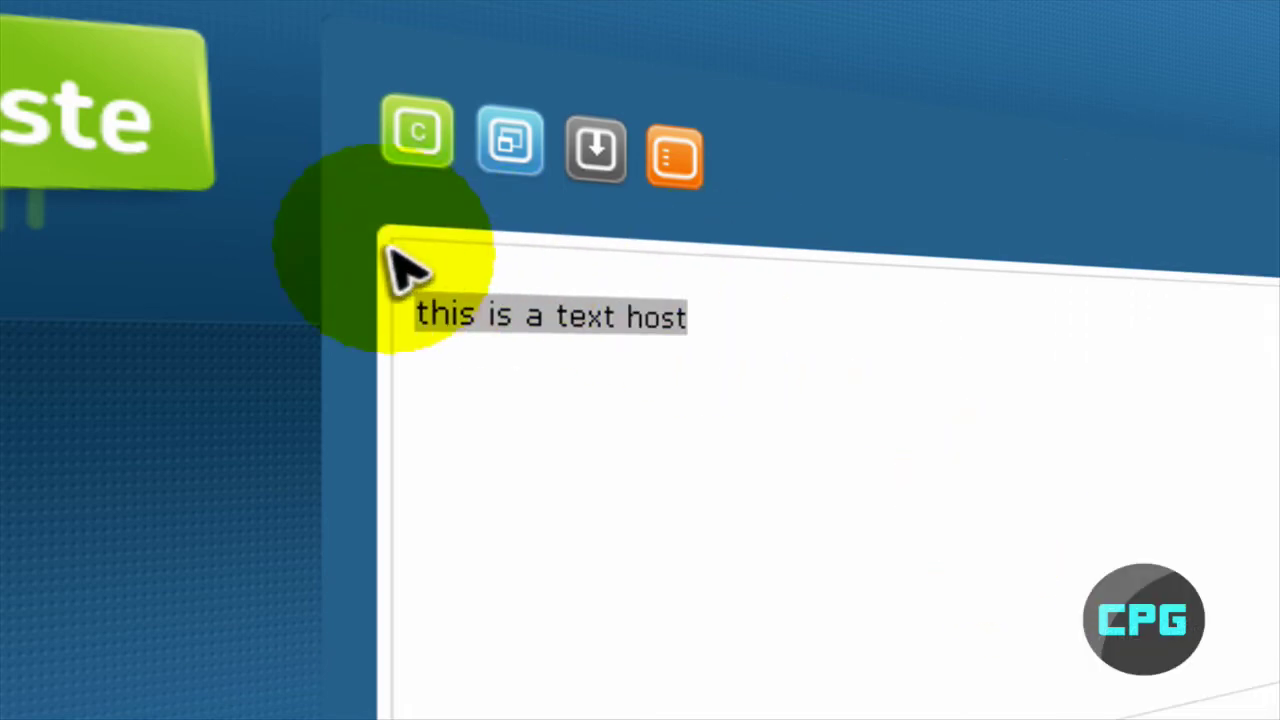
pyautogui.click(737, 349)
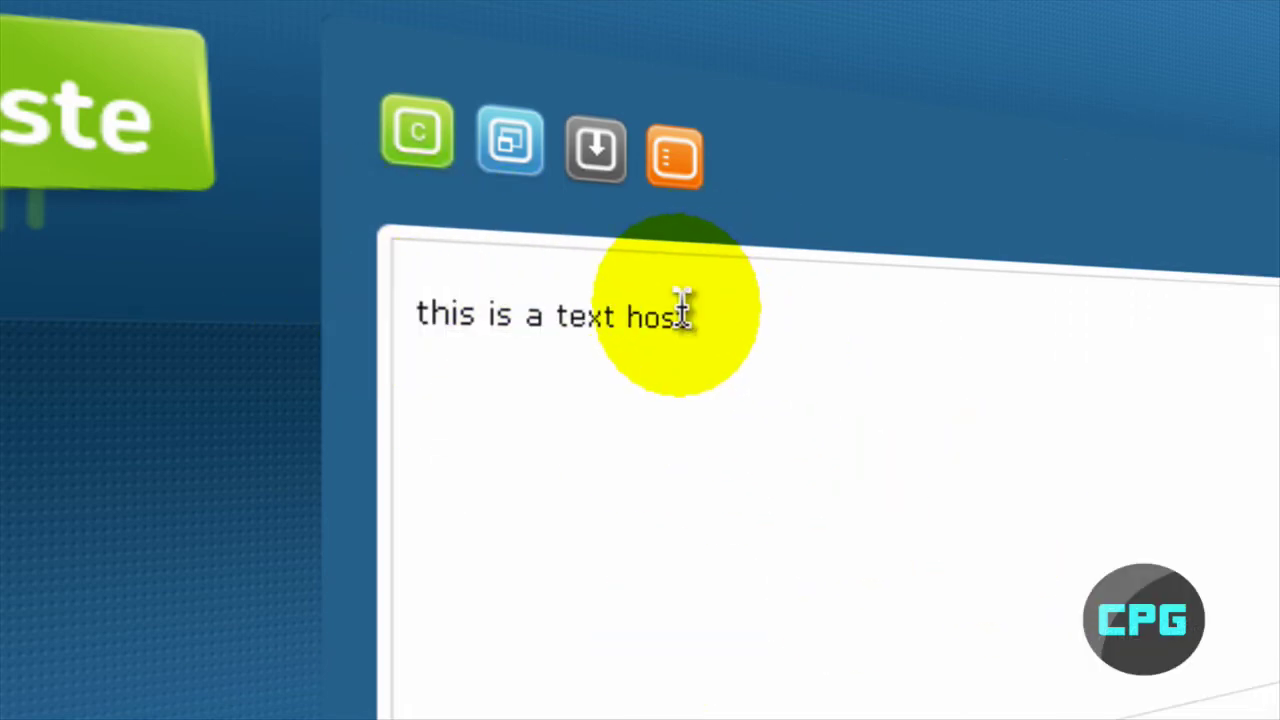
pyautogui.moveTo(685, 315); pyautogui.dragTo(400, 310)
pyautogui.rightClick(405, 312)
pyautogui.click(1148, 466)
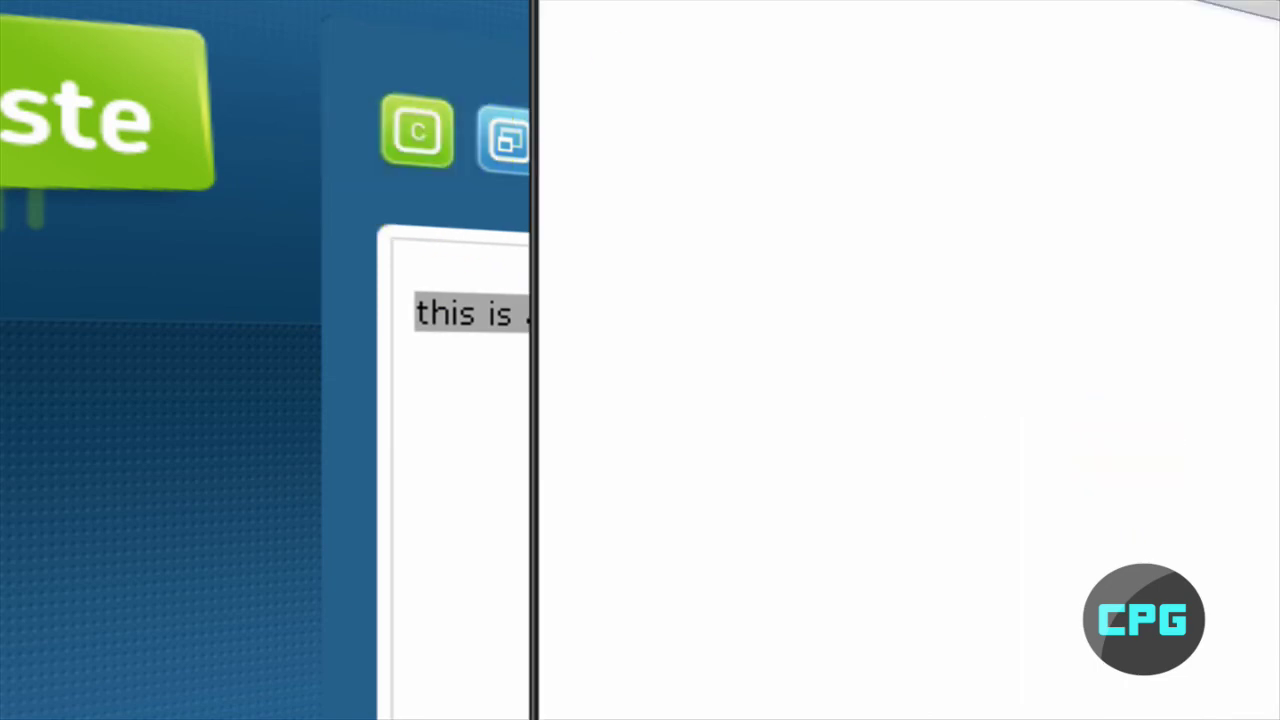
# Open the paste's plain pre.php view in a new tab, then close it.
pyautogui.click(777, 349)
pyautogui.click(518, 163)
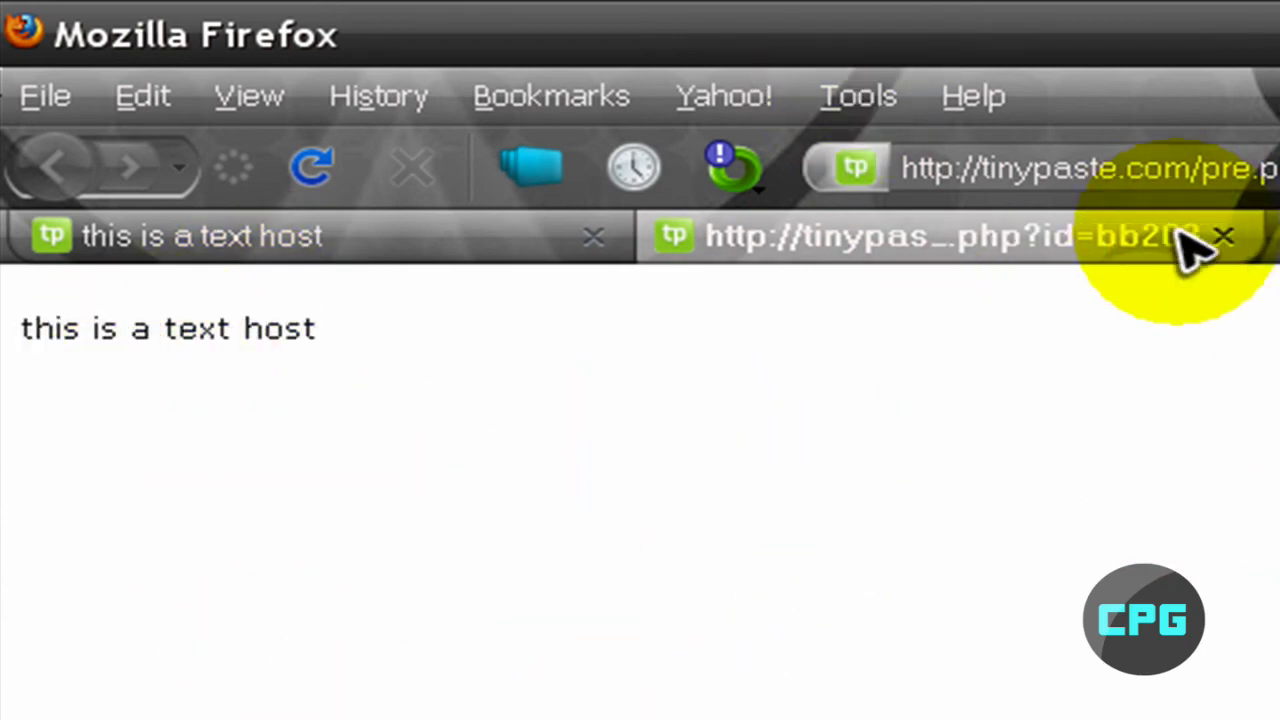
pyautogui.click(1222, 236)
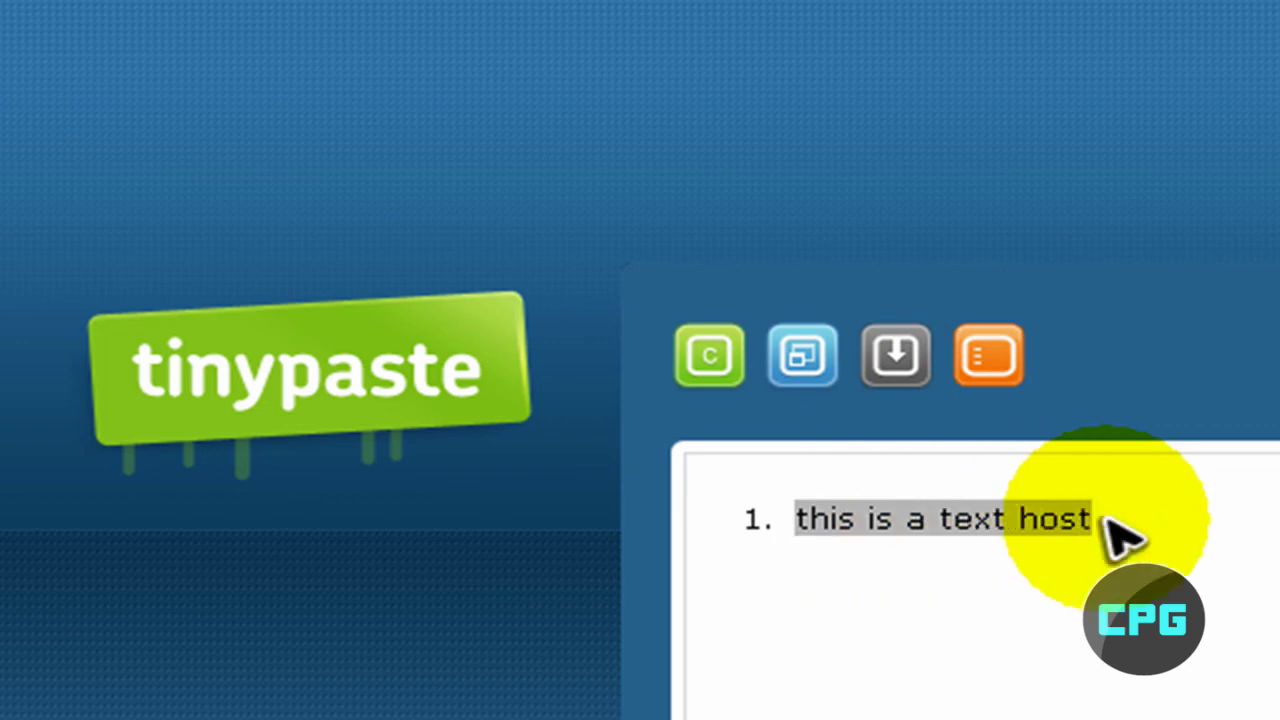
pyautogui.click(1163, 537)
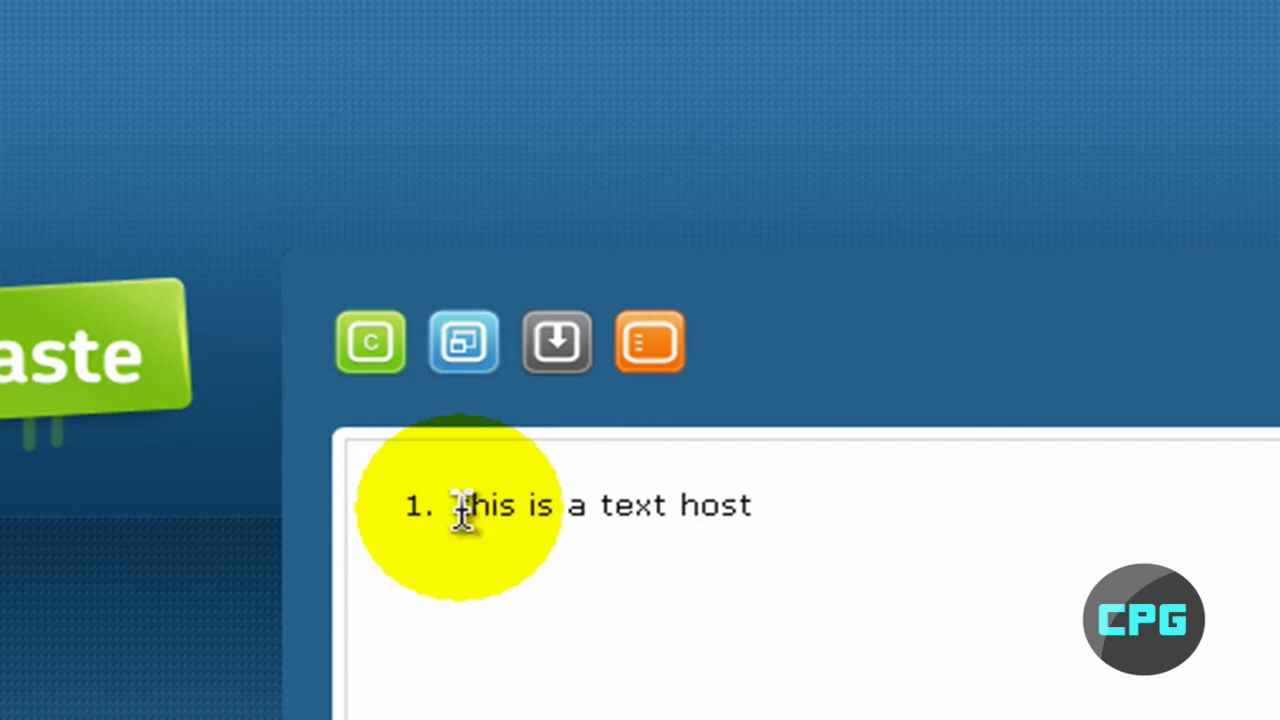
pyautogui.moveTo(462, 515); pyautogui.dragTo(866, 508)
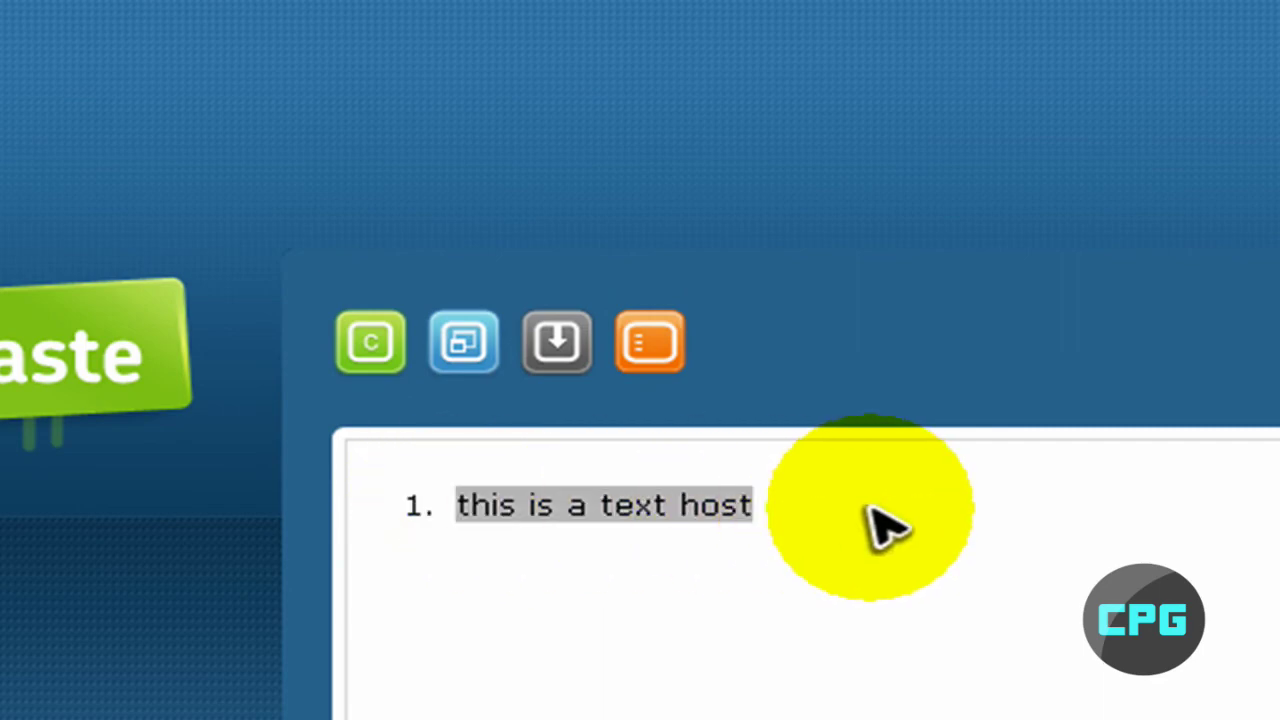
pyautogui.click(870, 508)
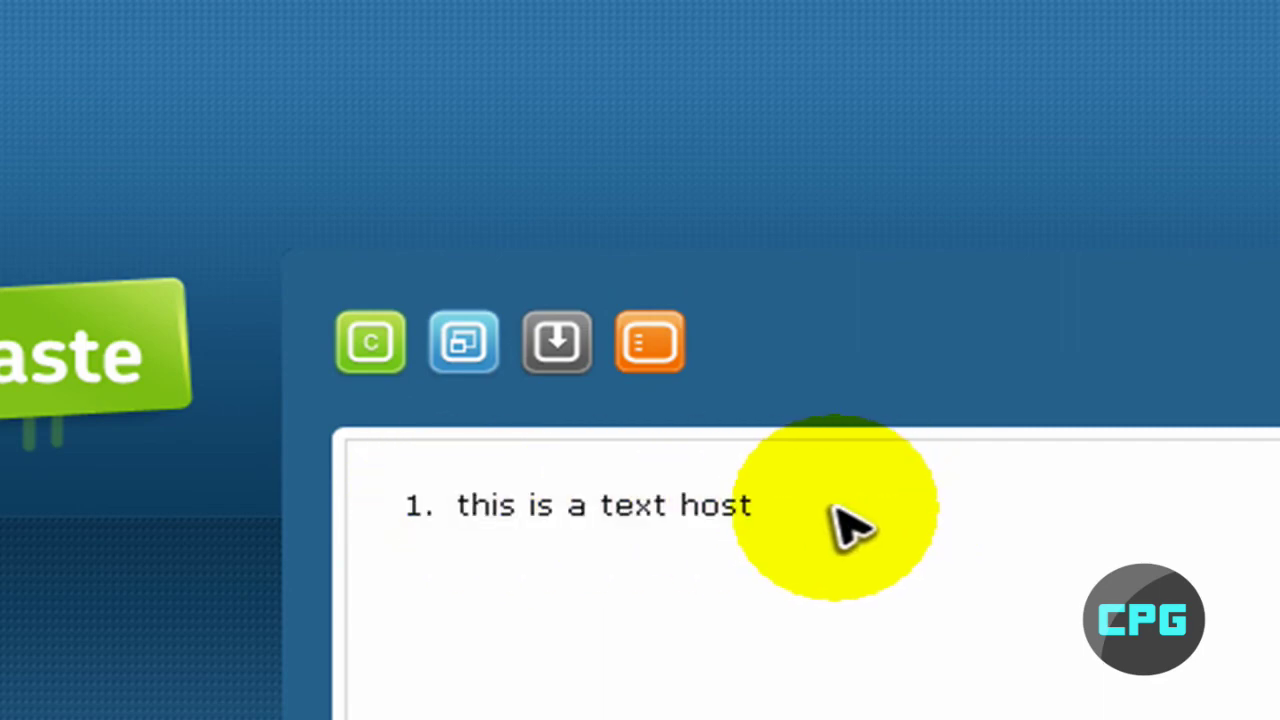